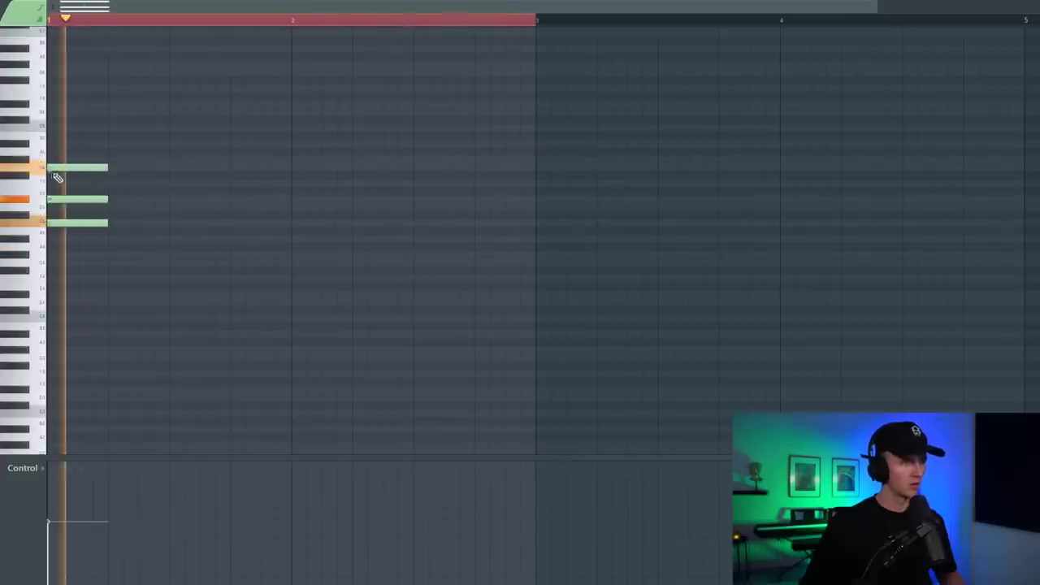
Refine the chords: lower bar 2's top note and add two notes to the bar 3 chord
click(72, 200)
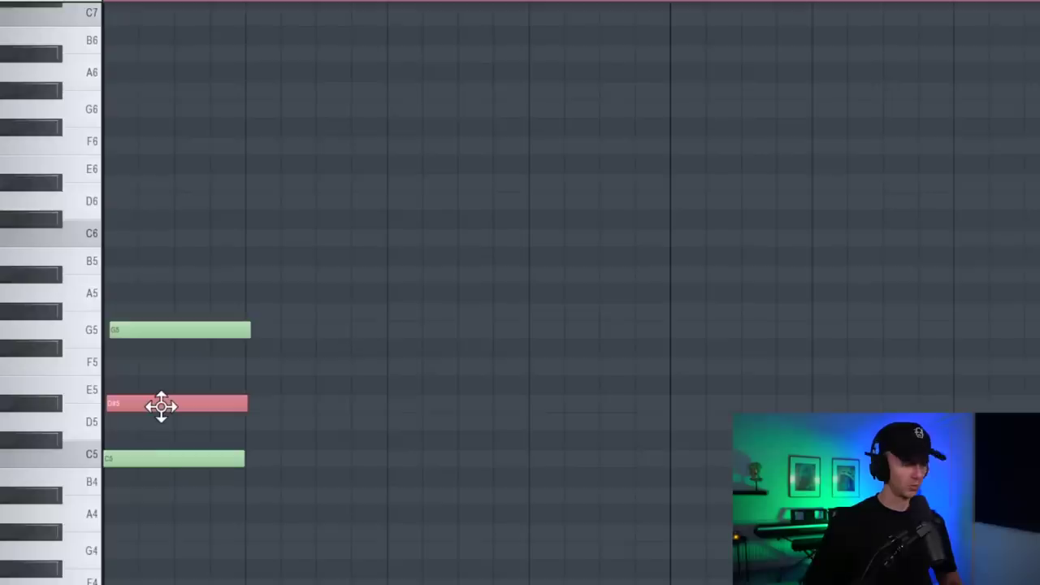
key(space)
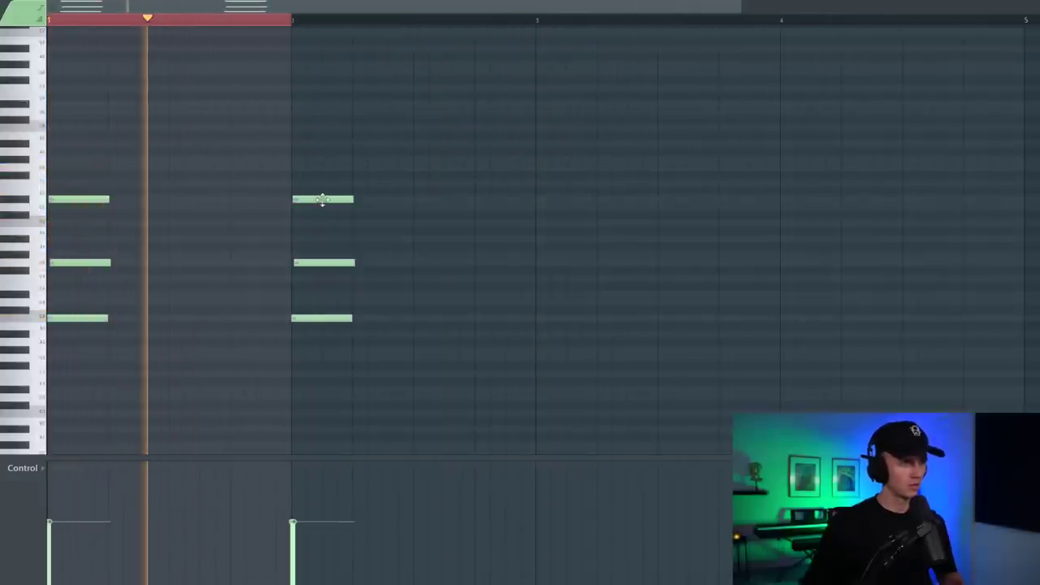
drag(322, 200, 316, 212)
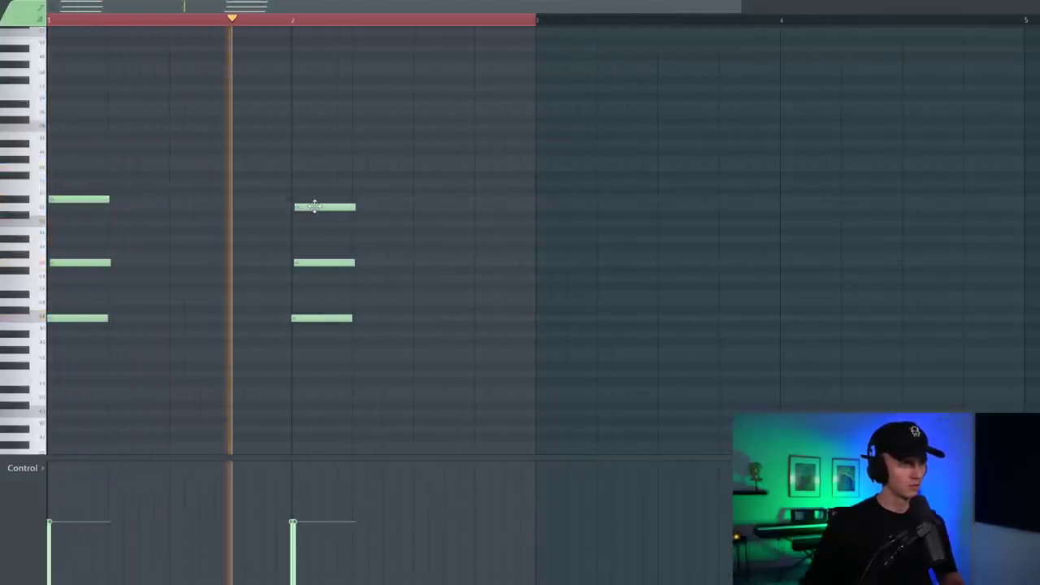
scroll(402, 365, down, 2)
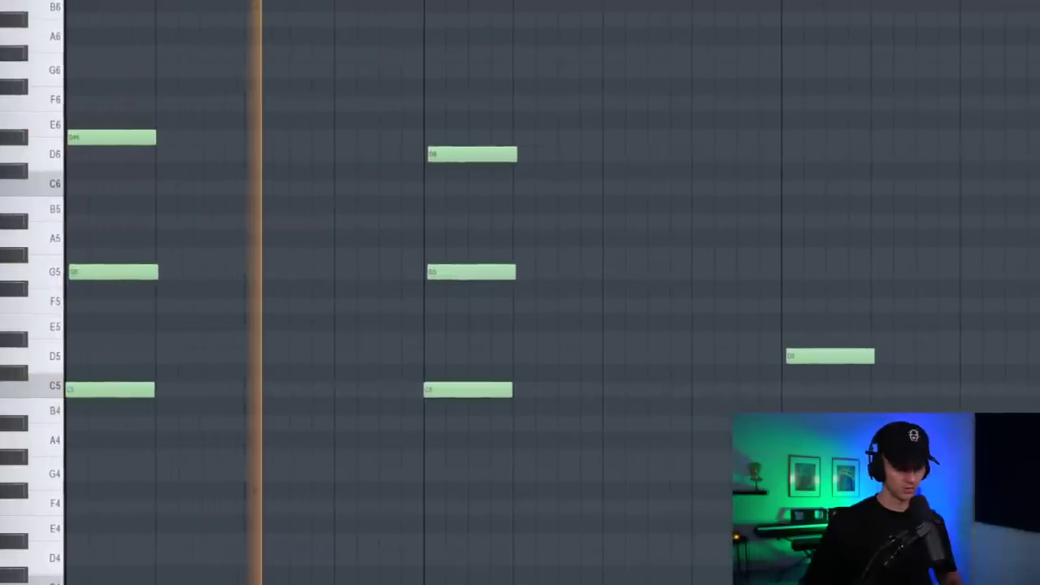
click(833, 222)
click(828, 474)
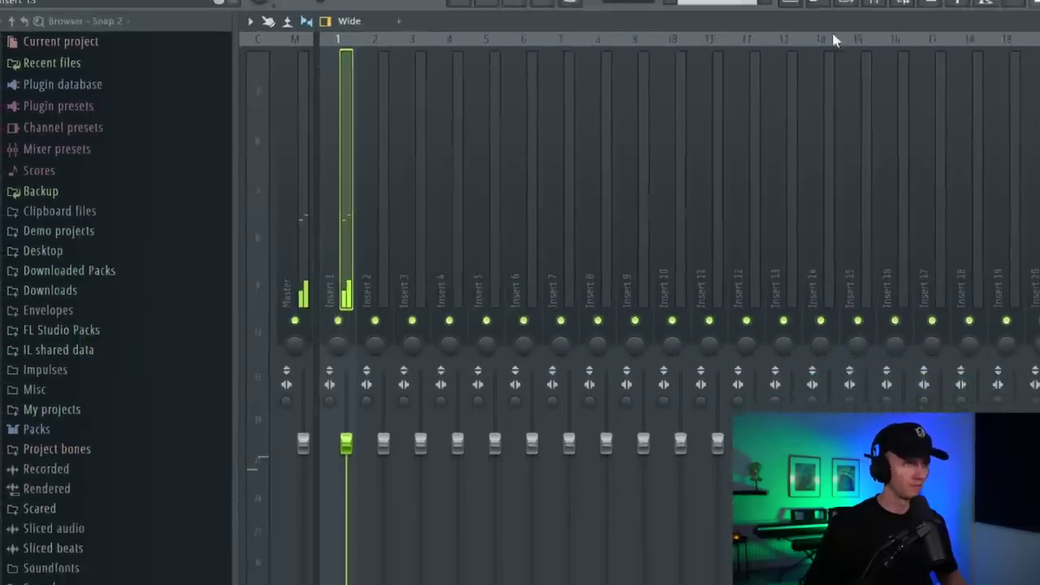
Close the HalfTime window, select all chord notes with Ctrl+A and open the Randomizer with Alt+R
click(715, 16)
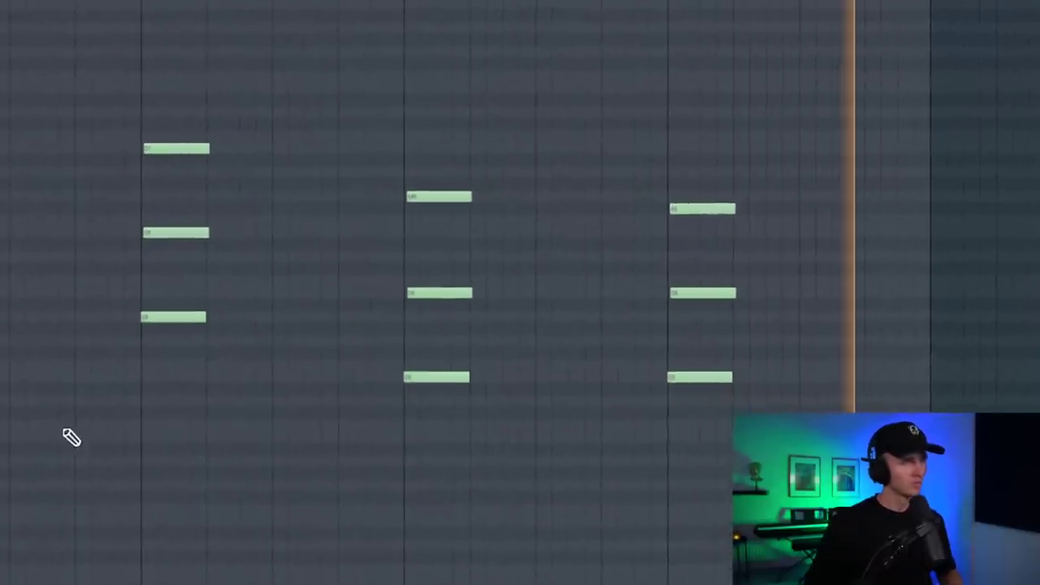
key(ctrl+a)
key(alt+r)
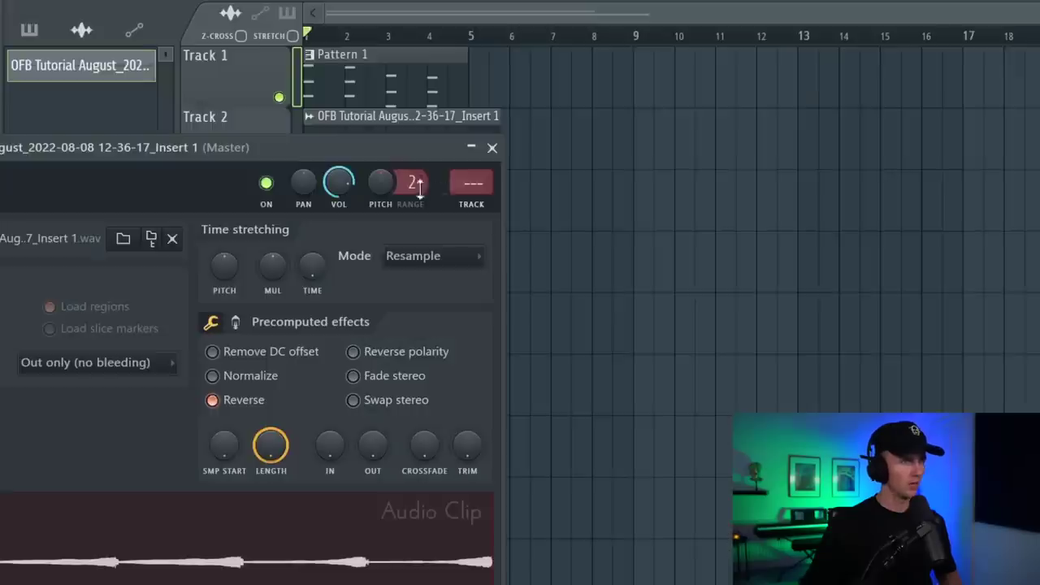
Move the last sliced clip pieces onto Track 3, then return them to Track 2
click(494, 148)
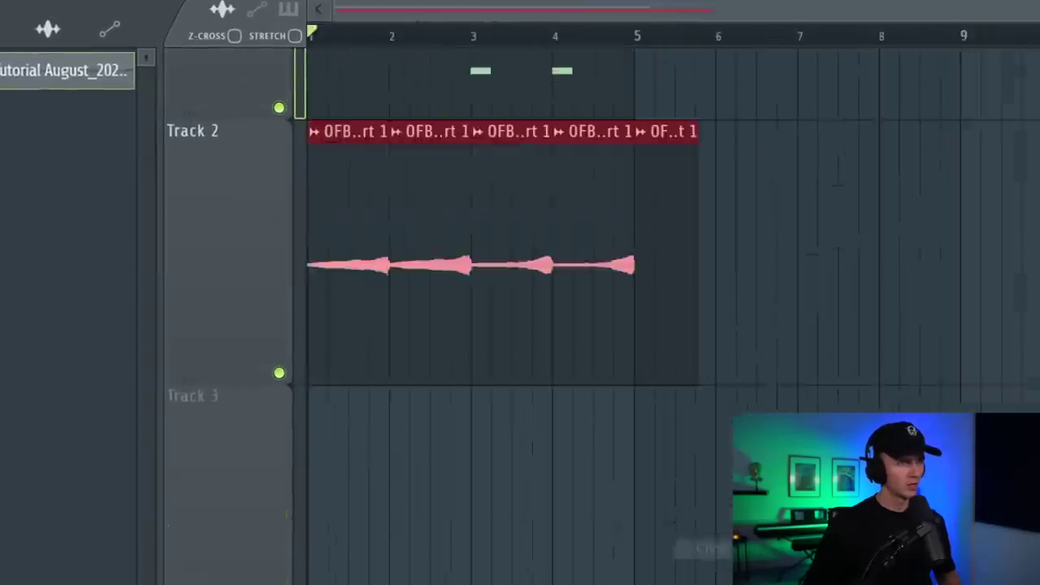
drag(664, 355, 412, 581)
drag(593, 293, 484, 581)
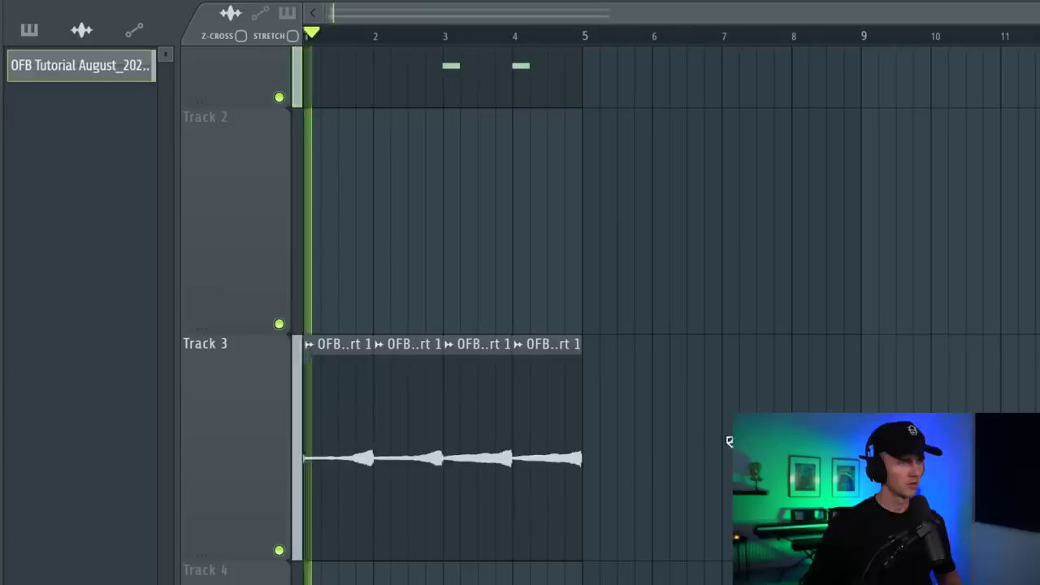
click(247, 424)
scroll(423, 506, down, 2)
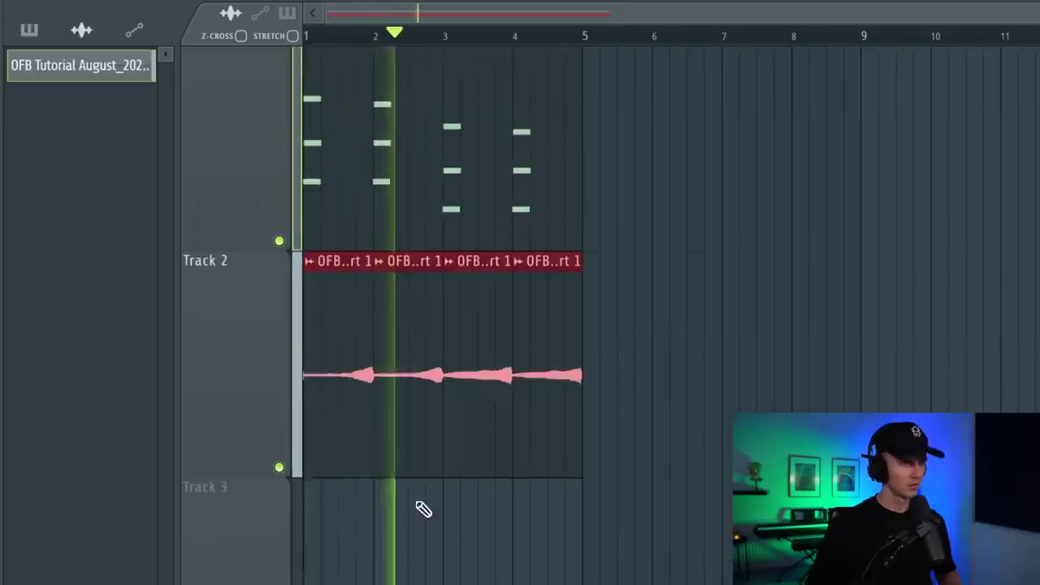
scroll(374, 425, up, 1)
Lower the reversed clip's Time stretching PITCH knob in its settings
double_click(374, 425)
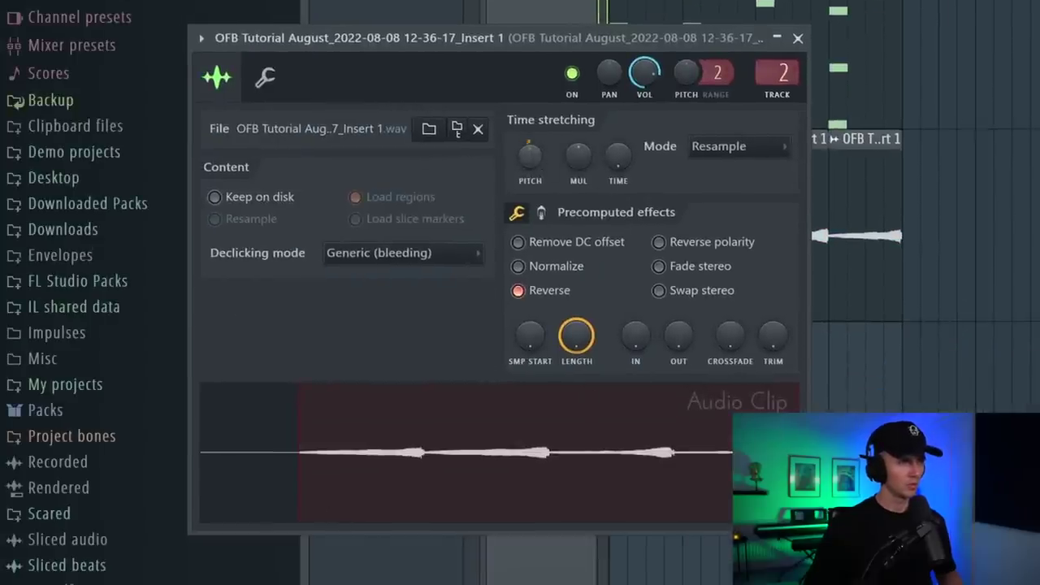
drag(533, 148, 532, 175)
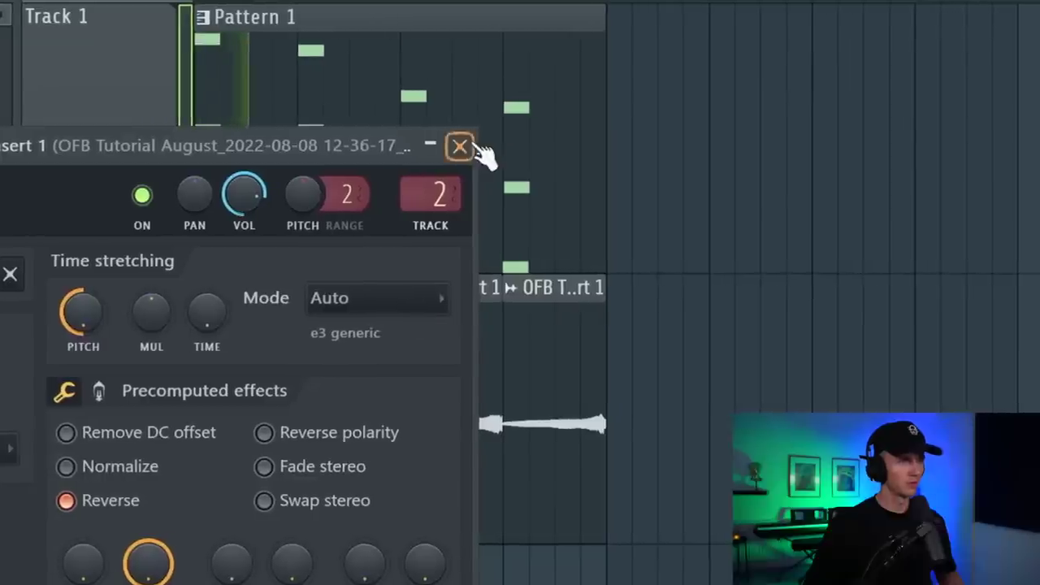
click(798, 38)
scroll(175, 340, down, 1)
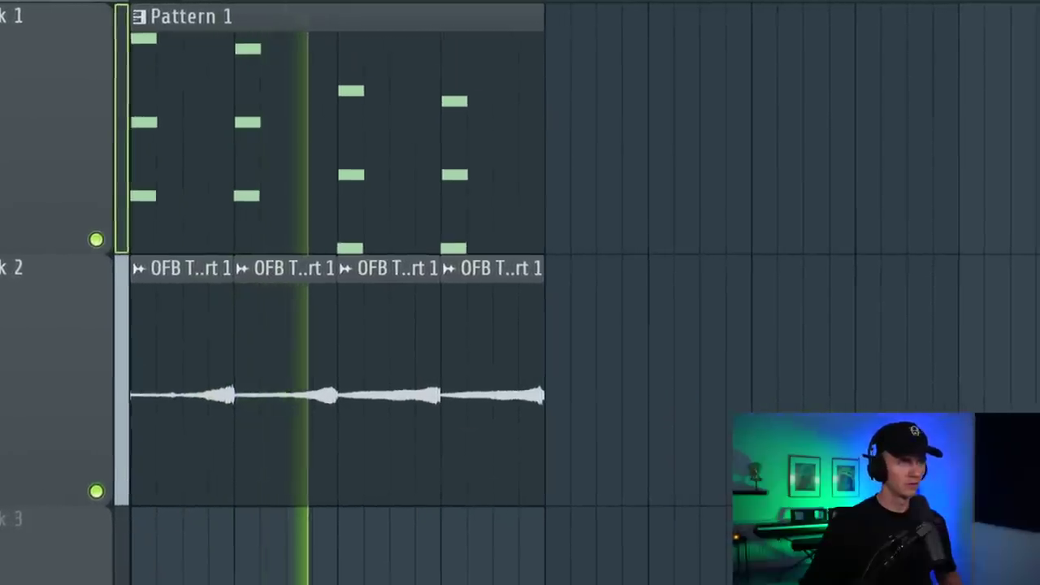
scroll(150, 312, down, 1)
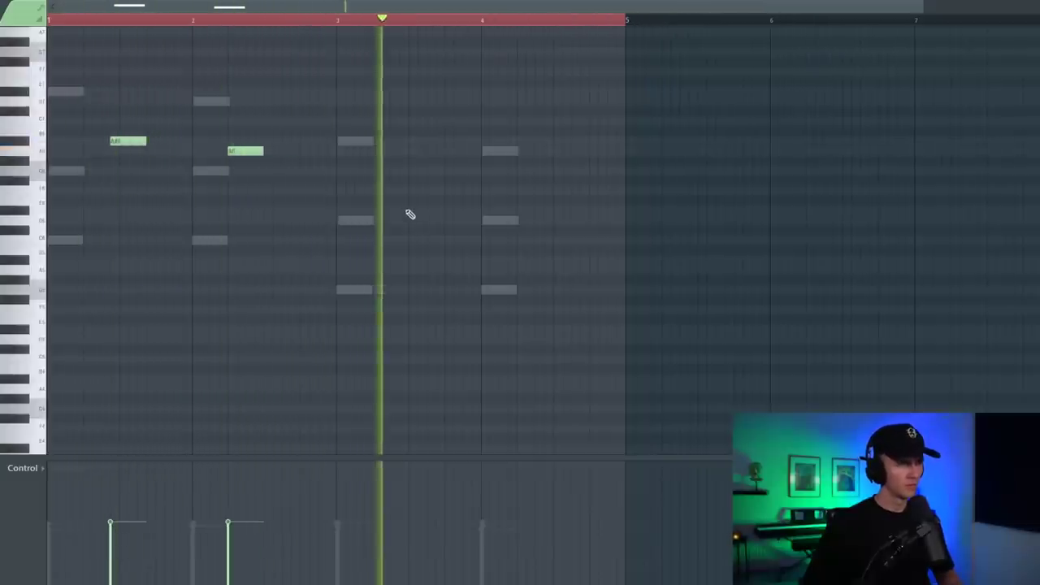
Play the melody against the chords and add a D6 note after the third chord
key(space)
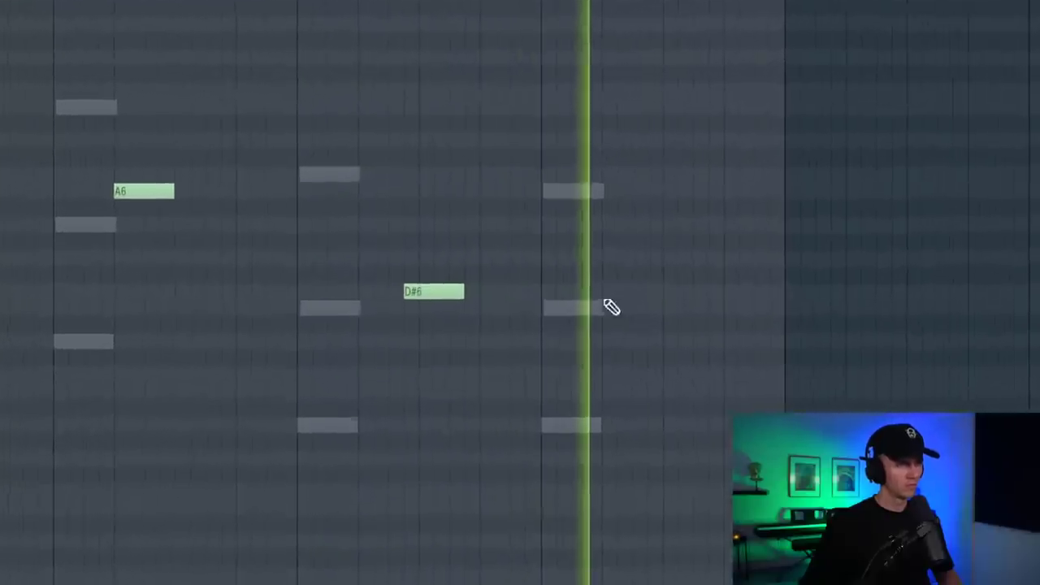
click(578, 270)
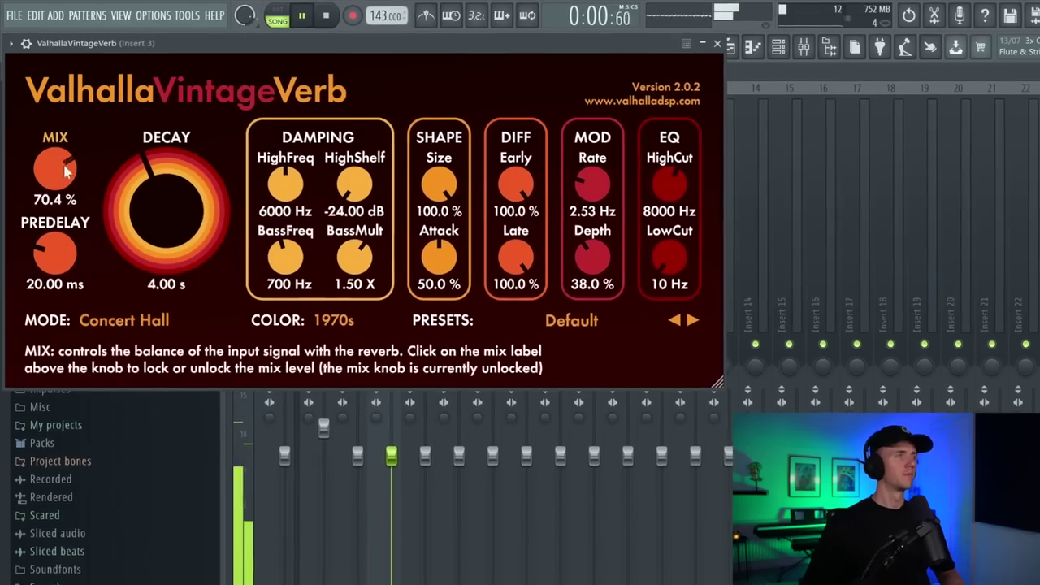
Set VintageVerb to 18% mix, 2.29 s decay, no predelay and a 190 Hz low cut
drag(51, 186, 70, 242)
drag(172, 213, 166, 234)
drag(63, 293, 65, 325)
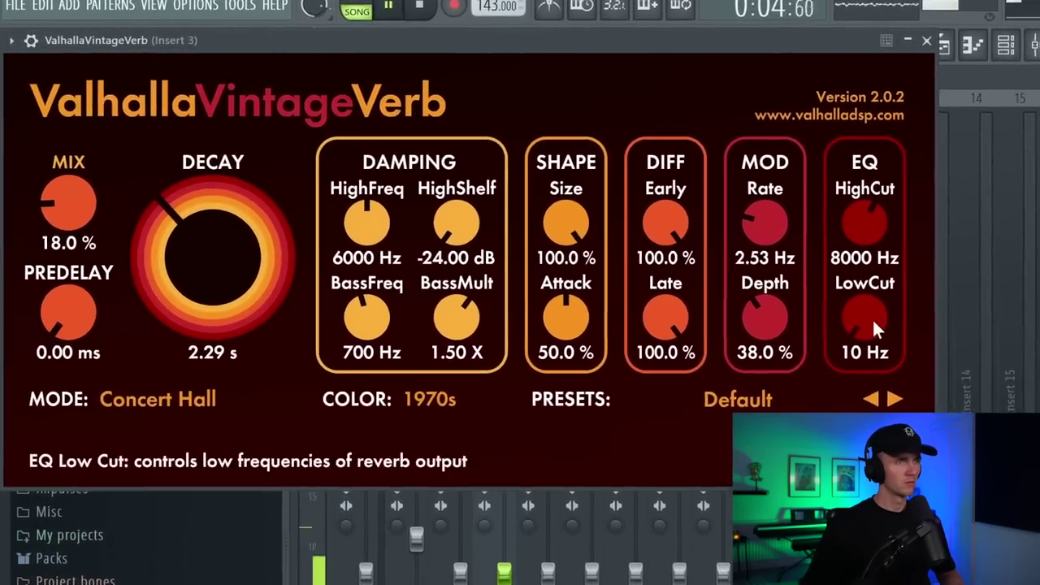
drag(804, 302, 801, 282)
drag(931, 321, 930, 315)
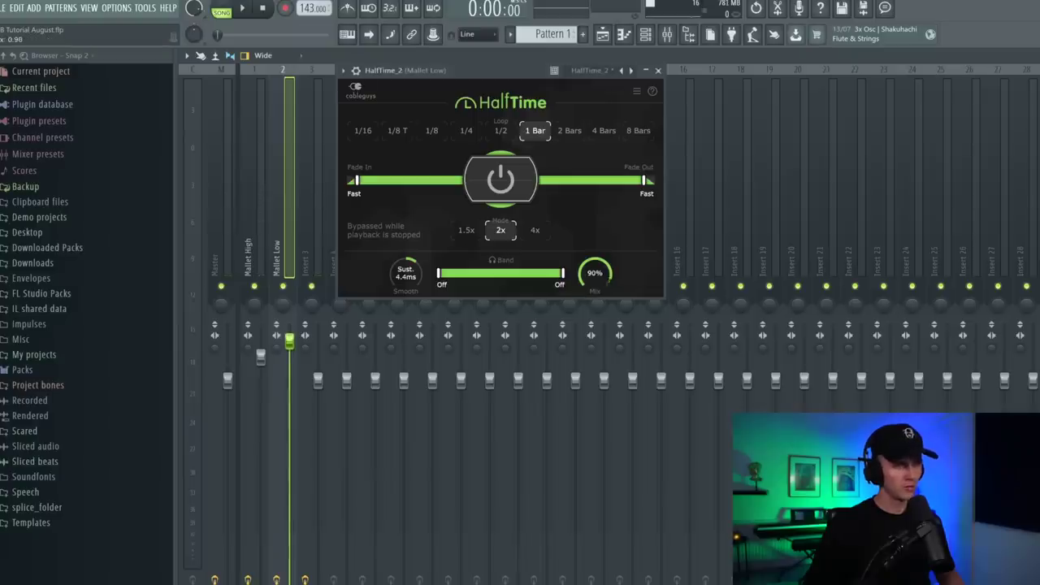
key(space)
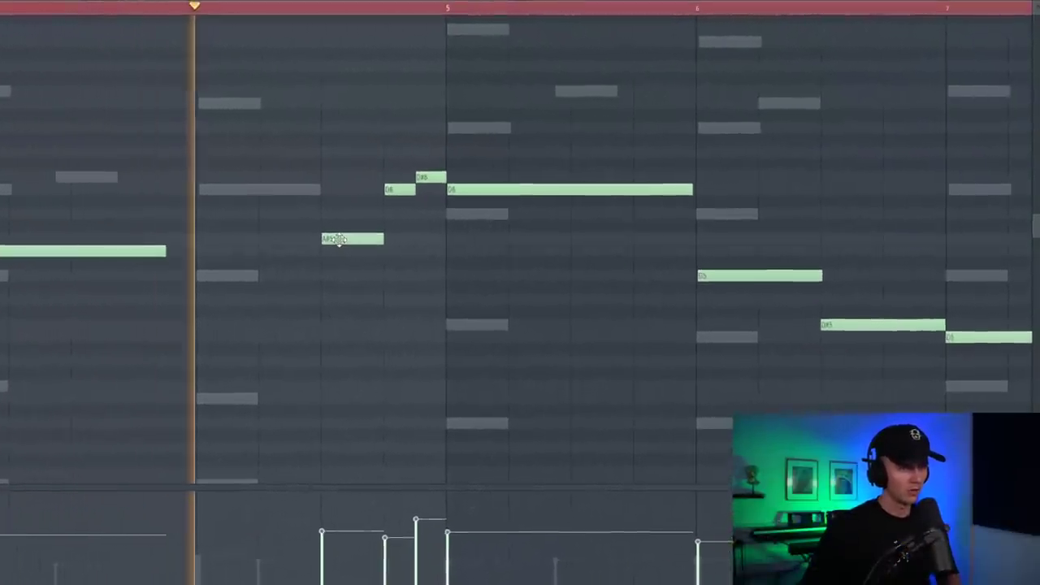
Scroll the piano roll to review the sustained melody over the ghosted chords
scroll(488, 272, up, 3)
scroll(487, 282, down, 5)
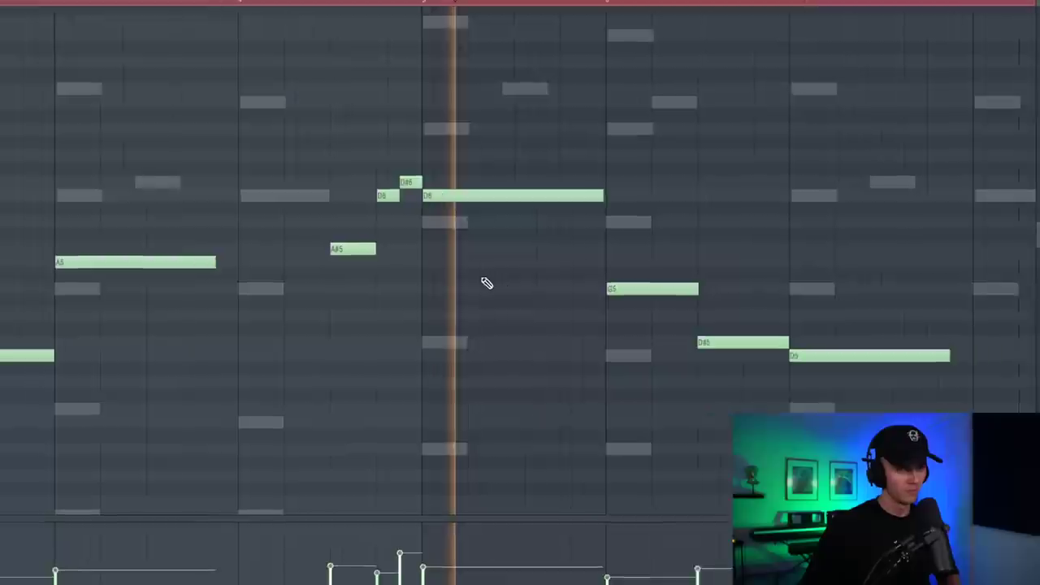
scroll(648, 327, up, 3)
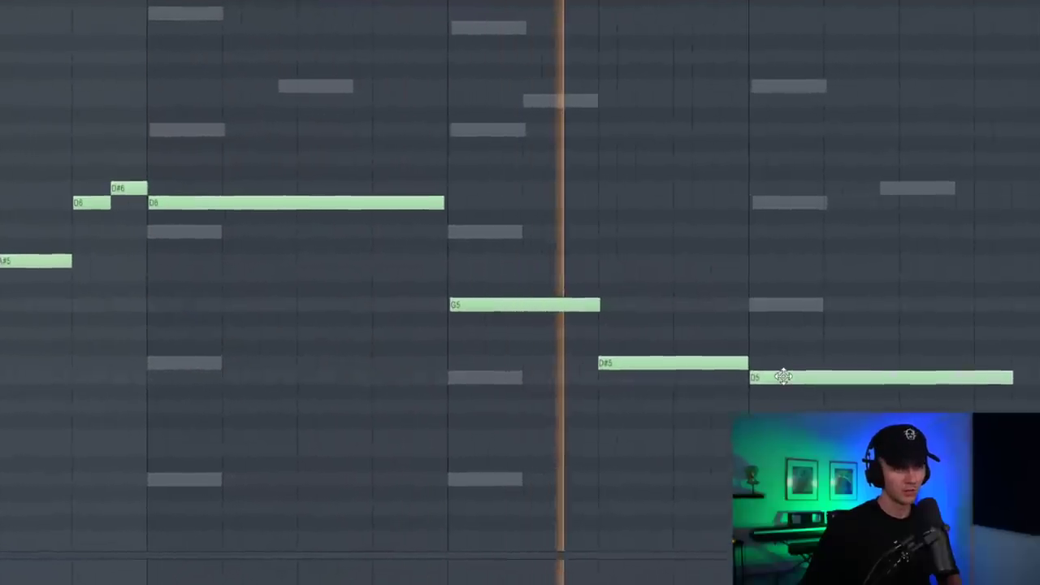
scroll(597, 358, down, 4)
scroll(606, 360, up, 4)
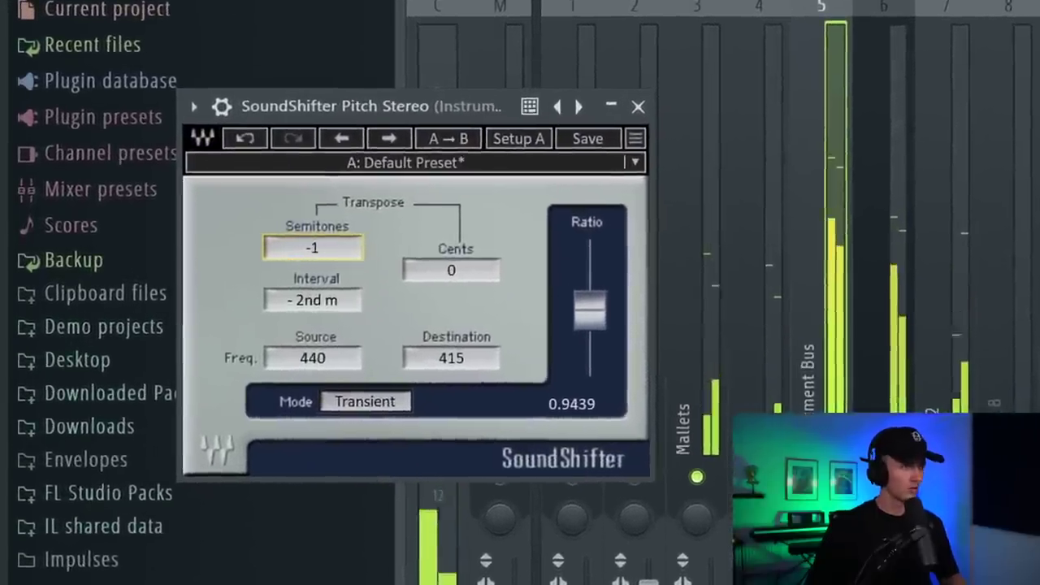
Drop pitch another semitone, load RC-20 Vinyl 3 with 15% noise, and raise the low cut to ~108 Hz
drag(325, 247, 349, 241)
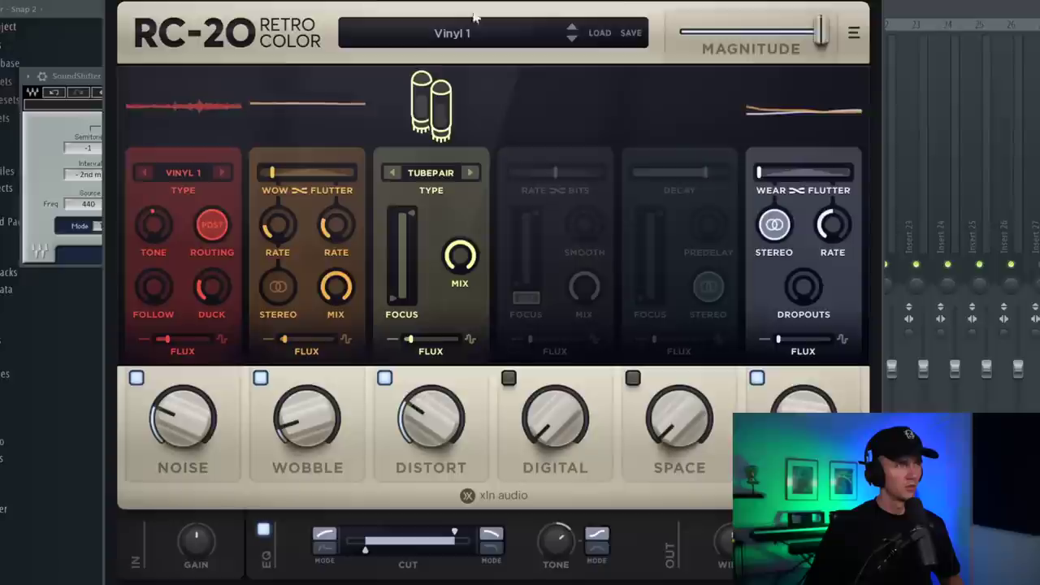
click(569, 41)
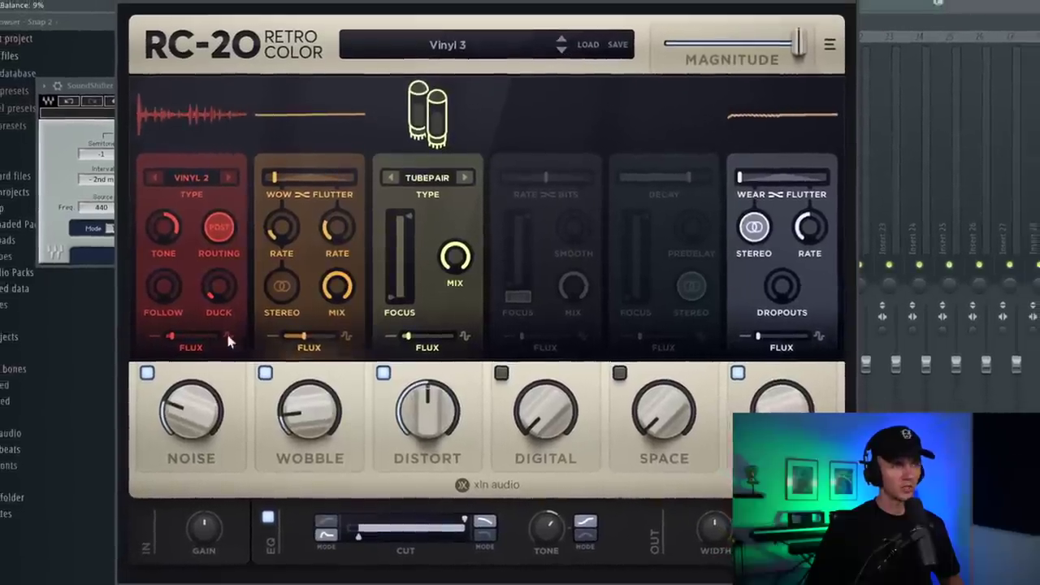
drag(186, 439, 221, 456)
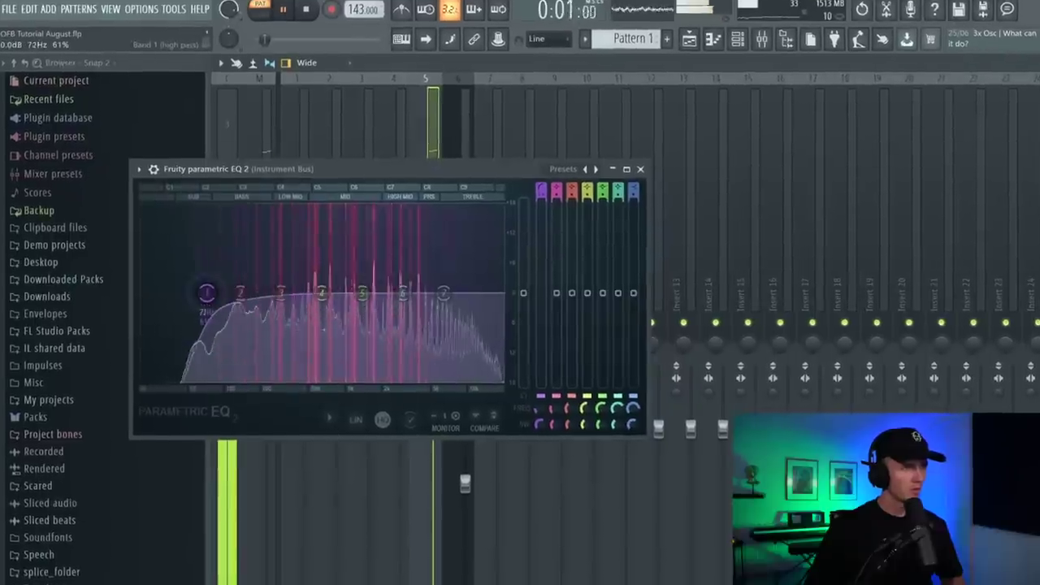
drag(207, 293, 233, 295)
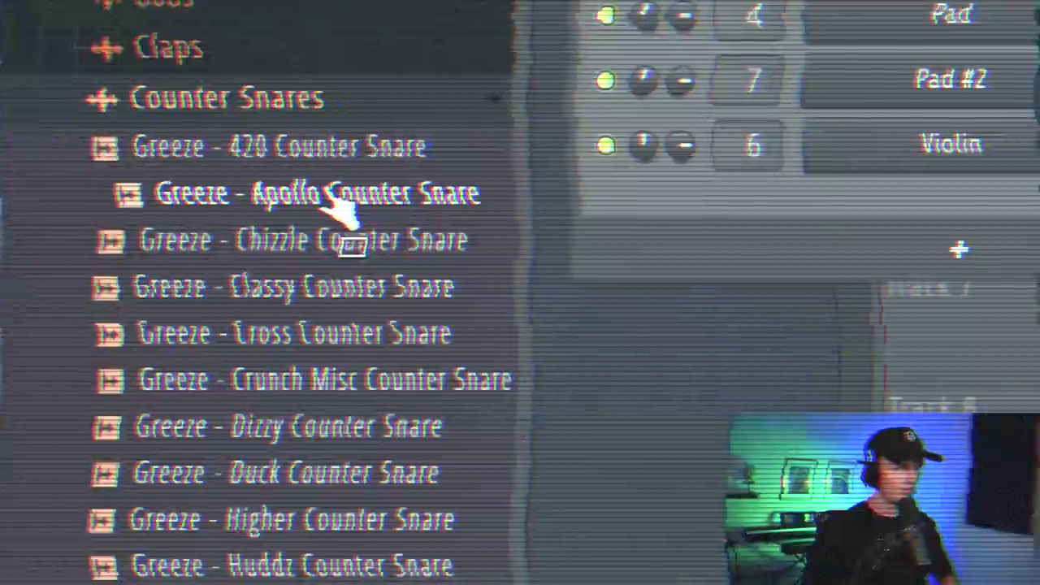
Preview the counter snares and add Greeze - Cross Counter Snare to the channel rack
click(337, 240)
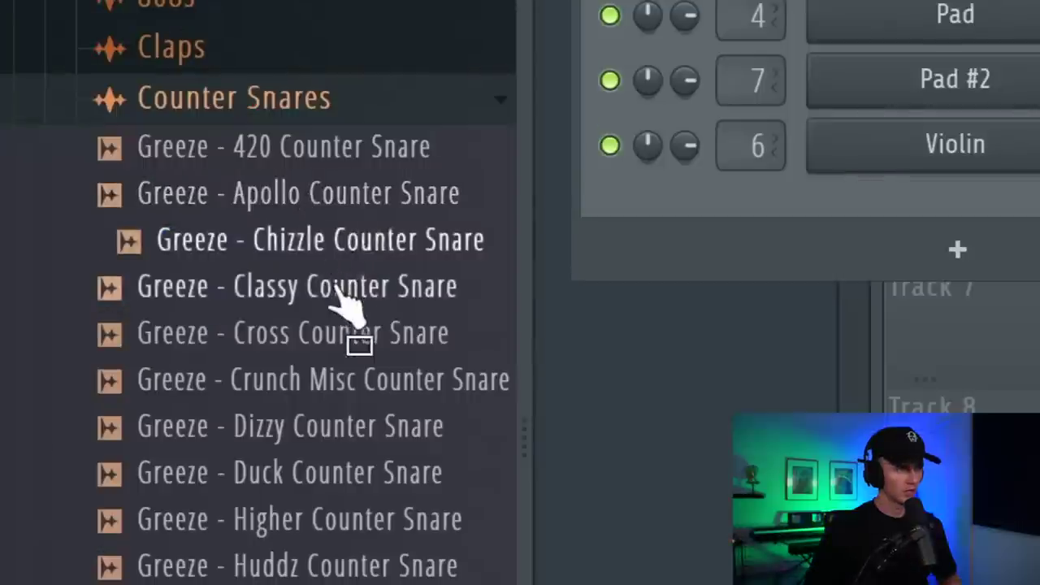
drag(357, 350, 1036, 221)
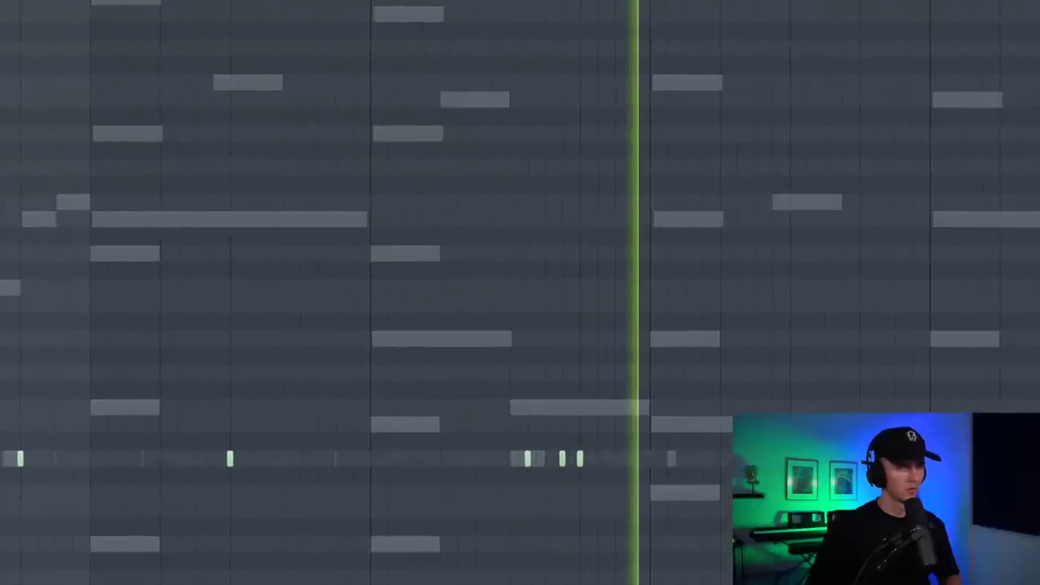
scroll(659, 301, up, 2)
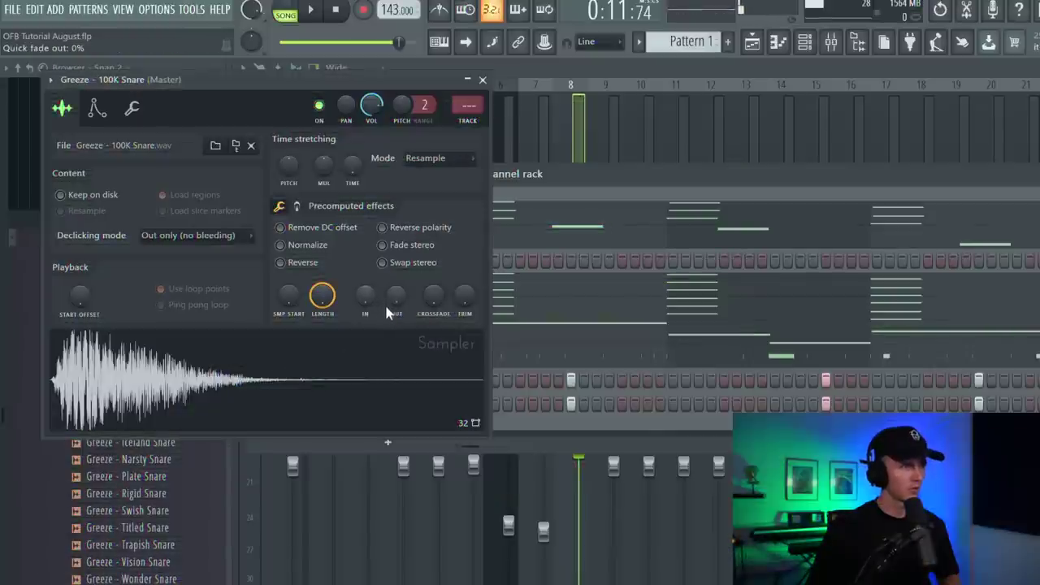
Raise the 100K Snare sampler's Out fade to about 26%
scroll(396, 299, up, 5)
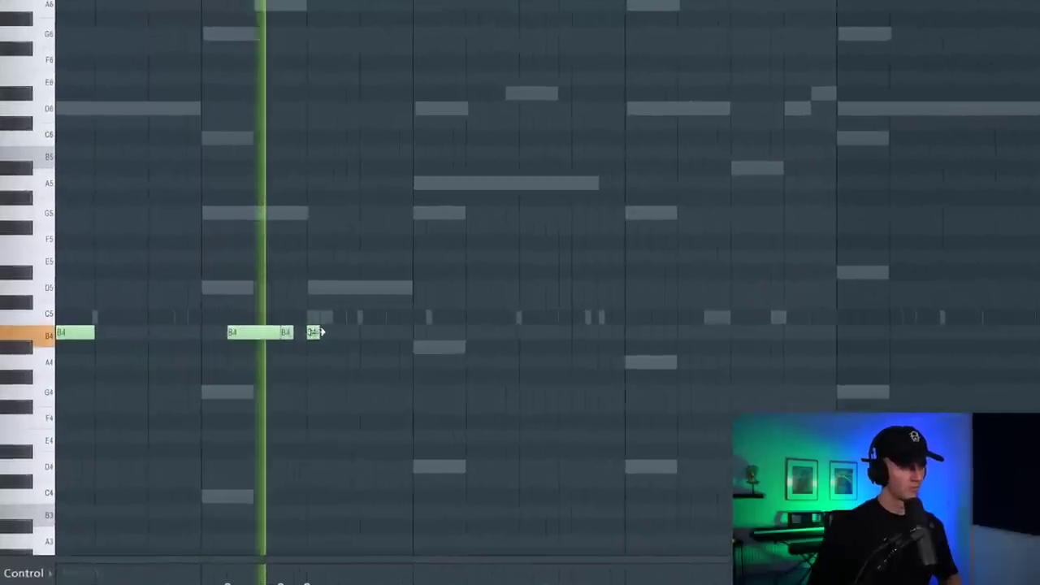
Lengthen the third B4 note and add a half-bar F#5 note
drag(295, 317, 327, 317)
click(403, 234)
drag(491, 265, 488, 233)
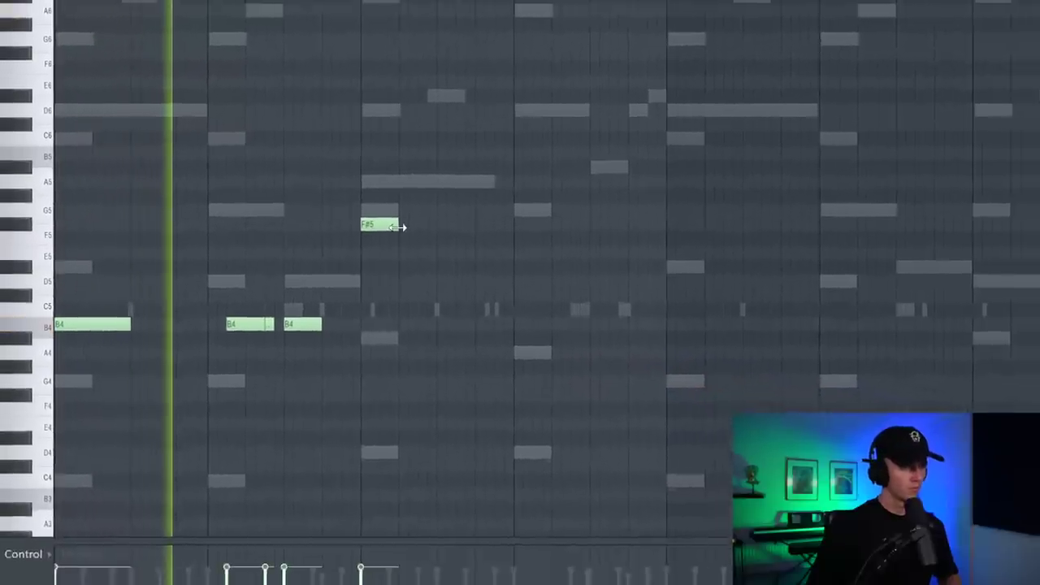
drag(423, 232, 467, 239)
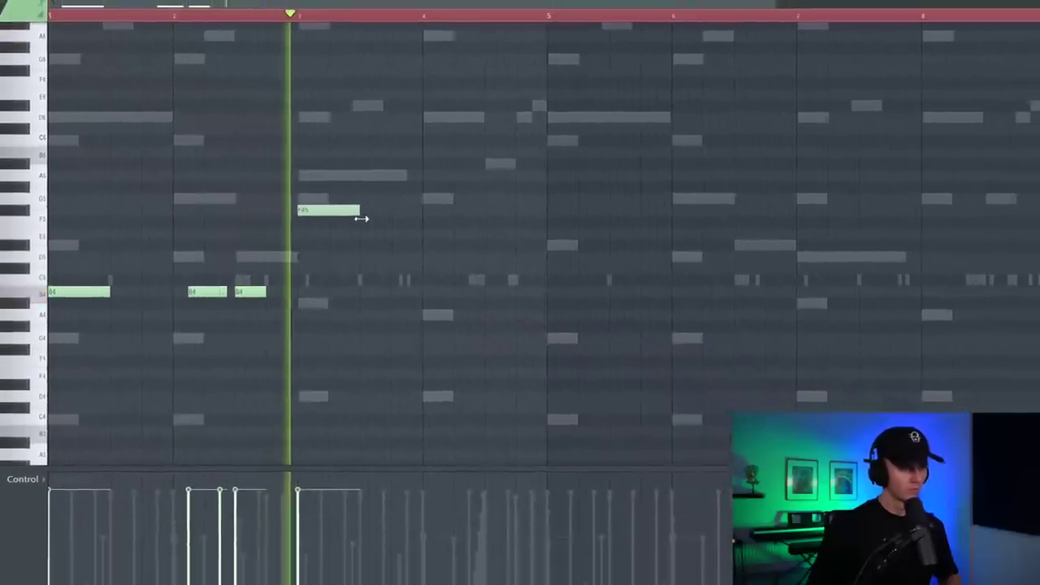
Add a short F#5 near bar 4, a D5 moved to C#5, and an F#4 note
scroll(455, 219, up, 2)
click(543, 214)
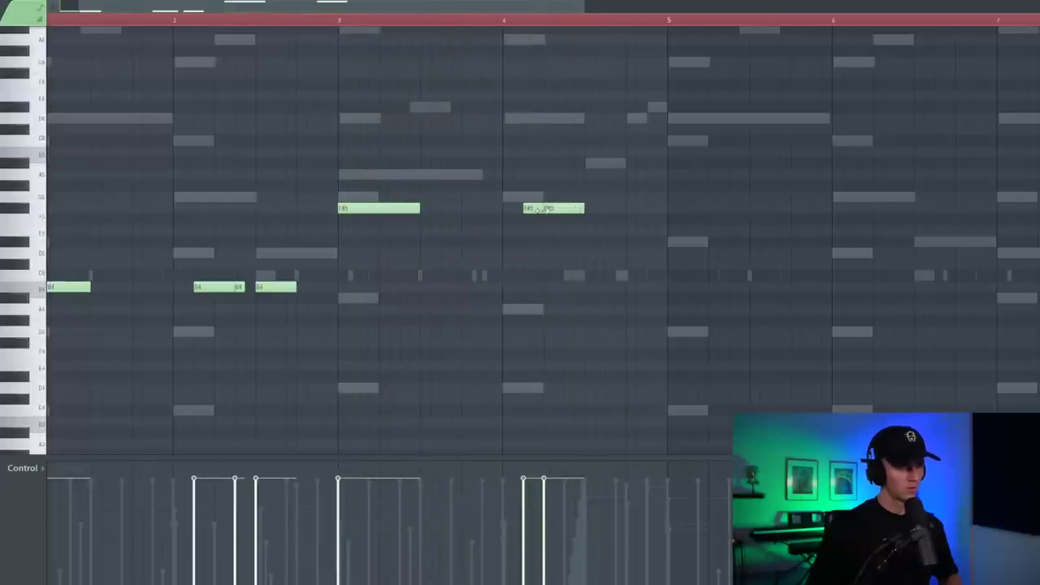
click(568, 252)
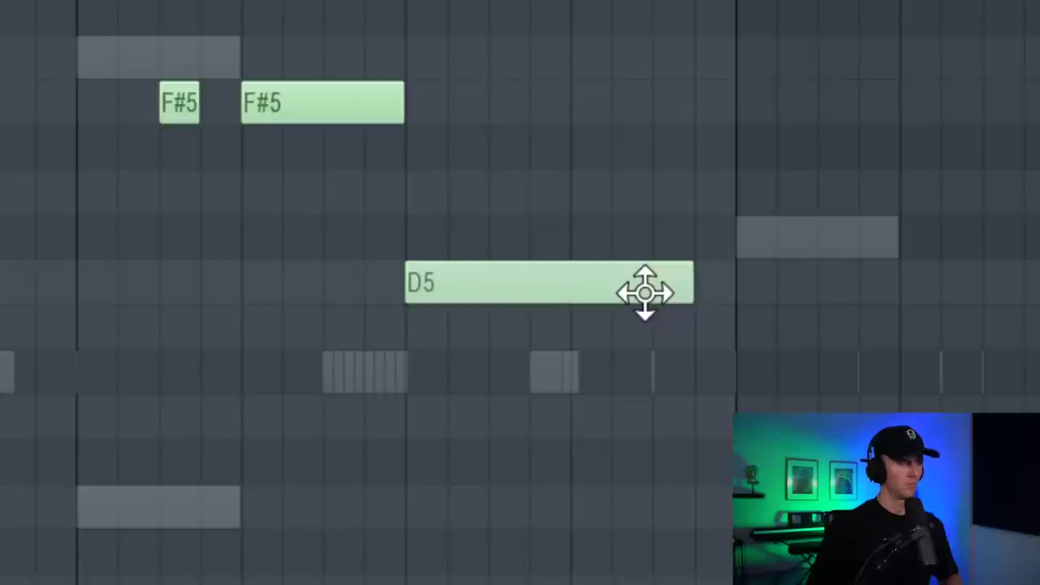
drag(645, 293, 650, 334)
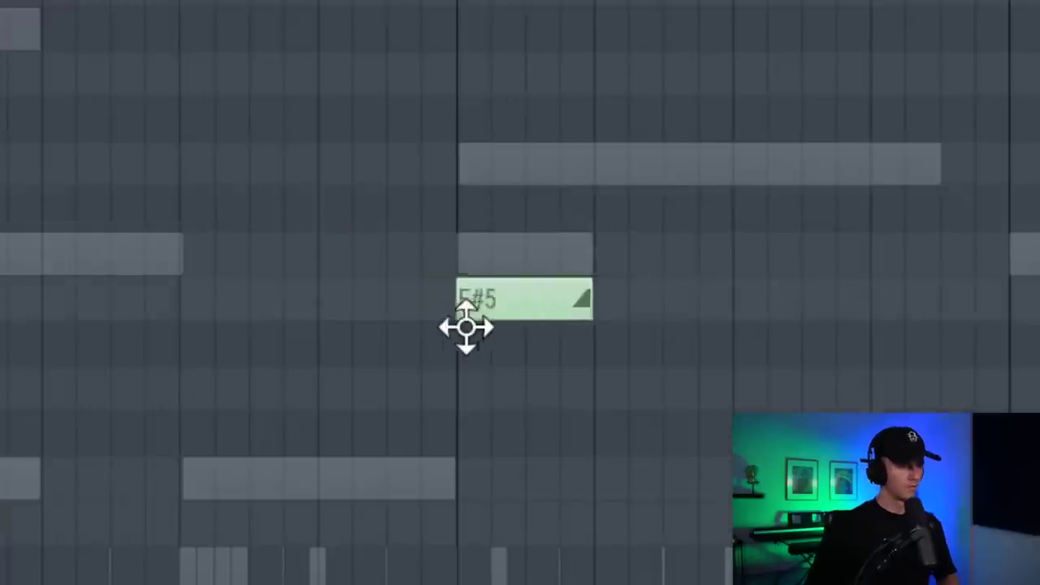
drag(314, 208, 313, 345)
click(314, 208)
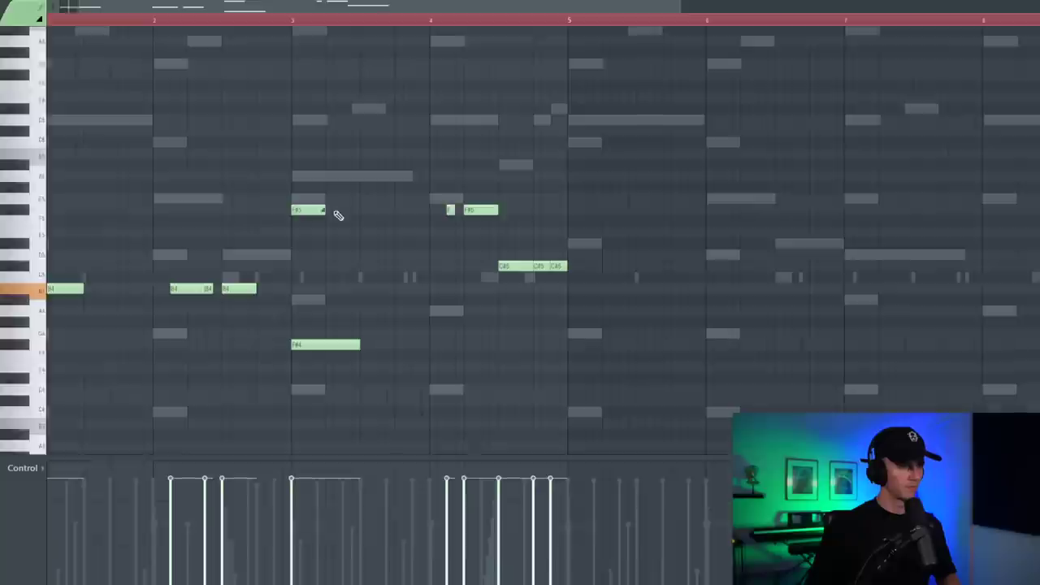
Play back the melody and add two short high accent notes
key(space)
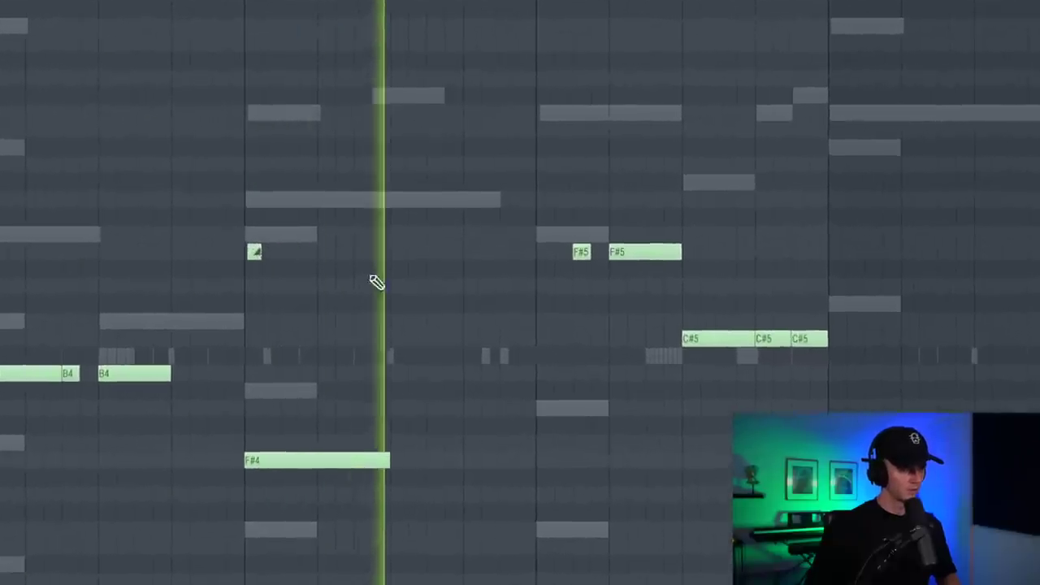
scroll(674, 268, up, 2)
click(615, 53)
click(714, 162)
key(space)
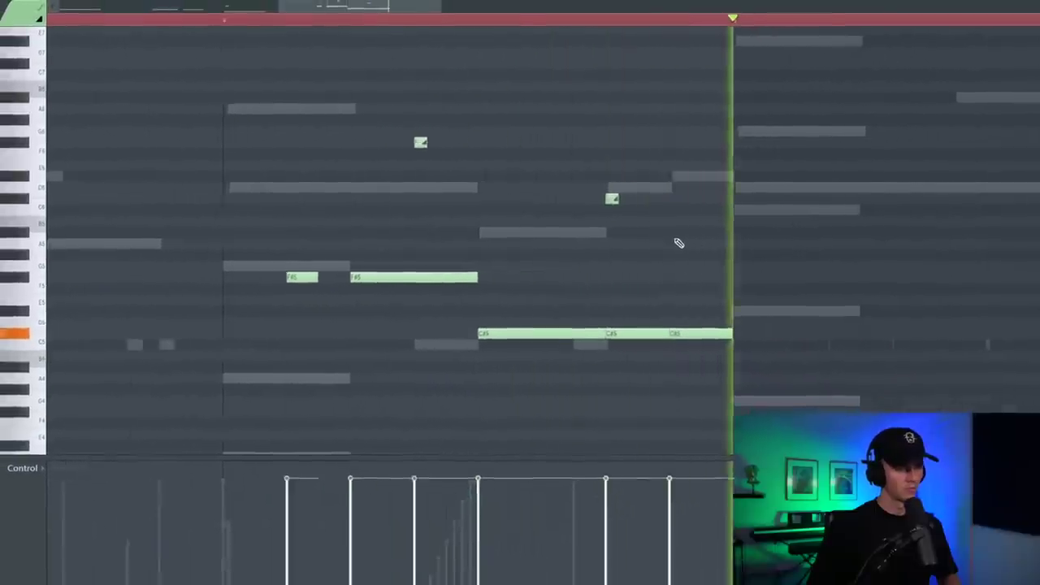
scroll(678, 242, down, 3)
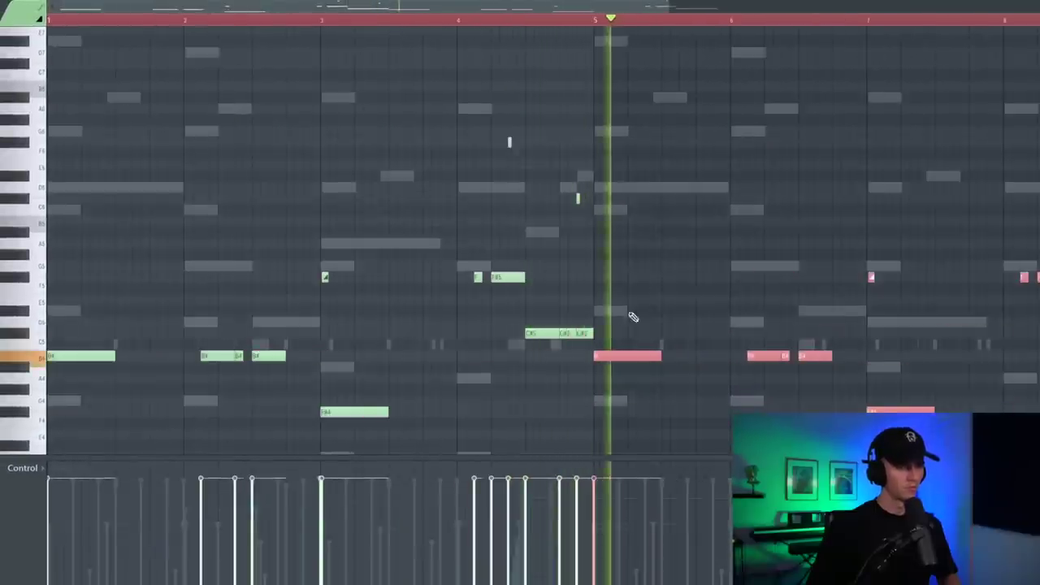
scroll(659, 262, down, 2)
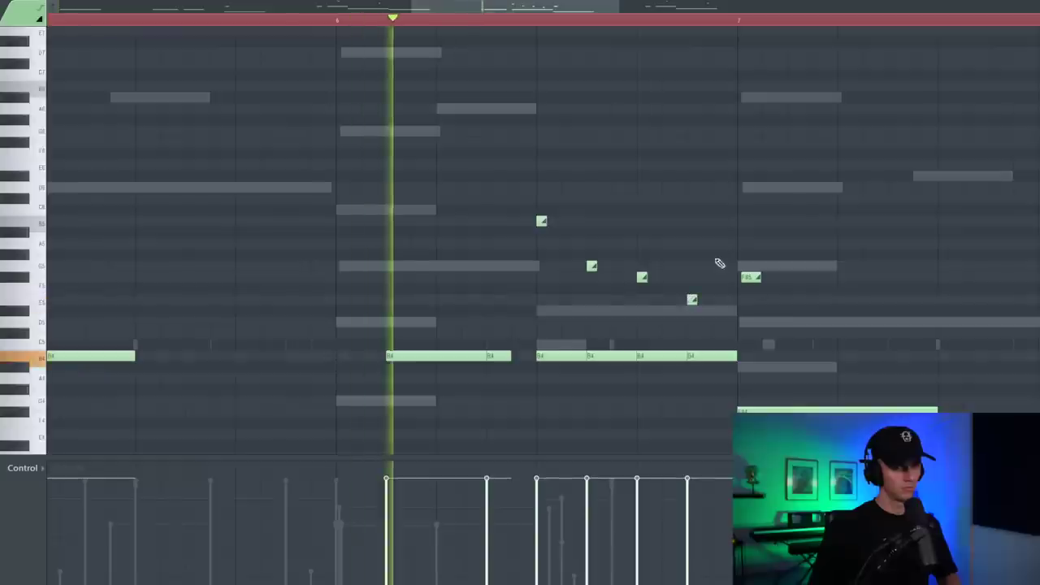
scroll(719, 263, down, 2)
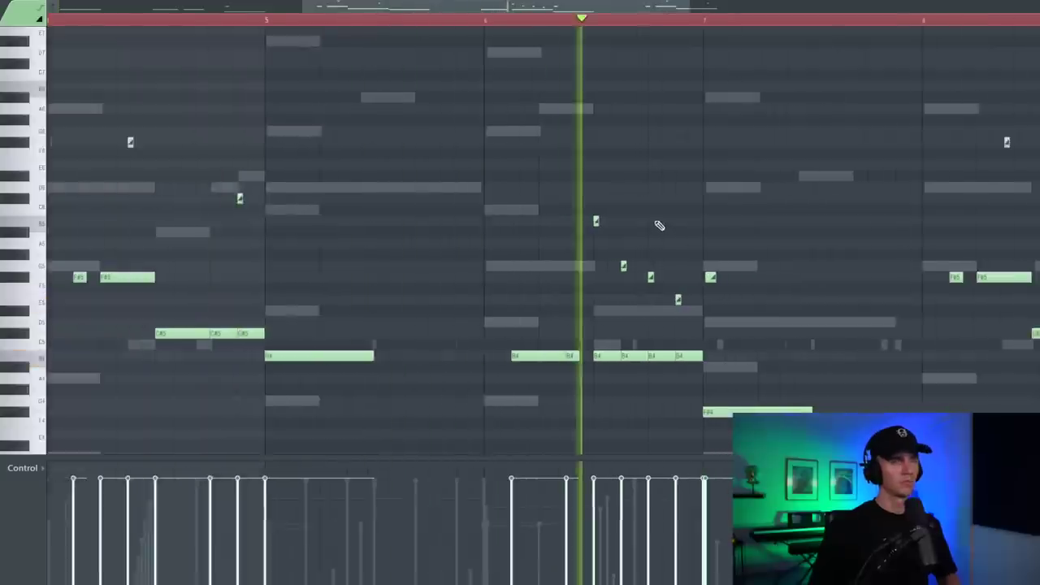
scroll(662, 227, up, 3)
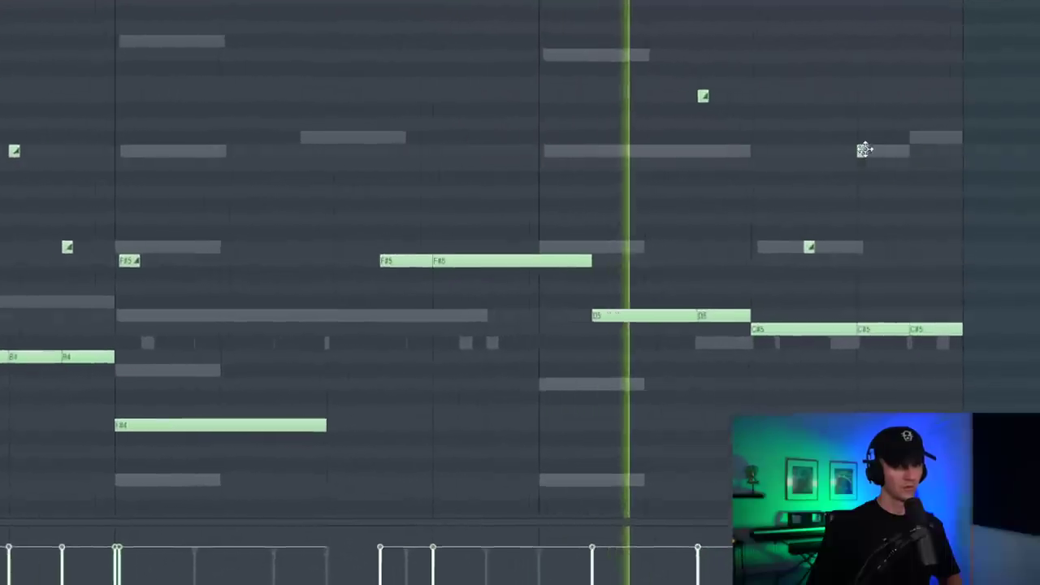
scroll(731, 281, down, 5)
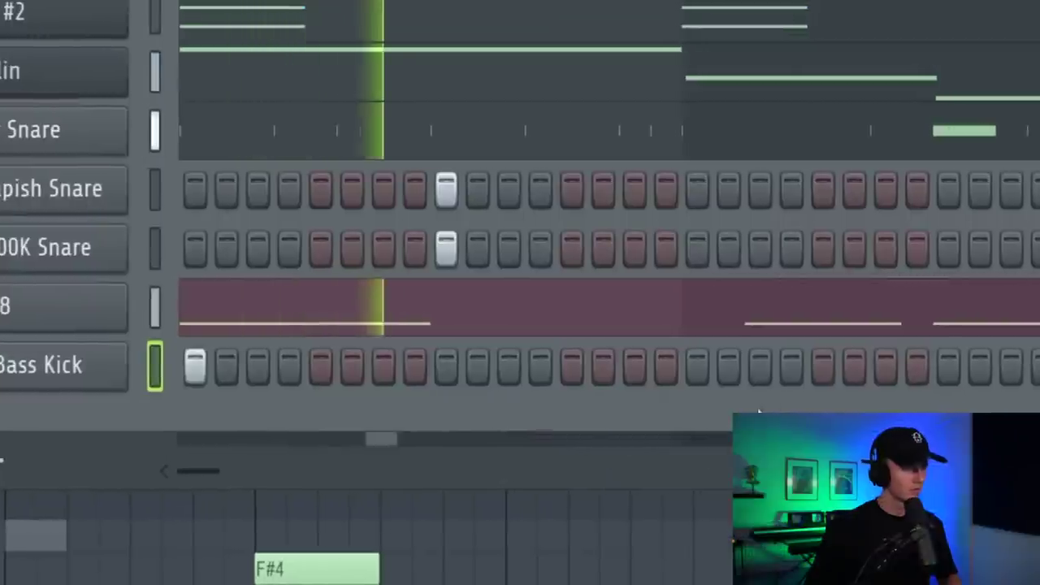
Turn on seven additional Bass Kick steps spread across the channel rack pattern
click(703, 365)
click(889, 366)
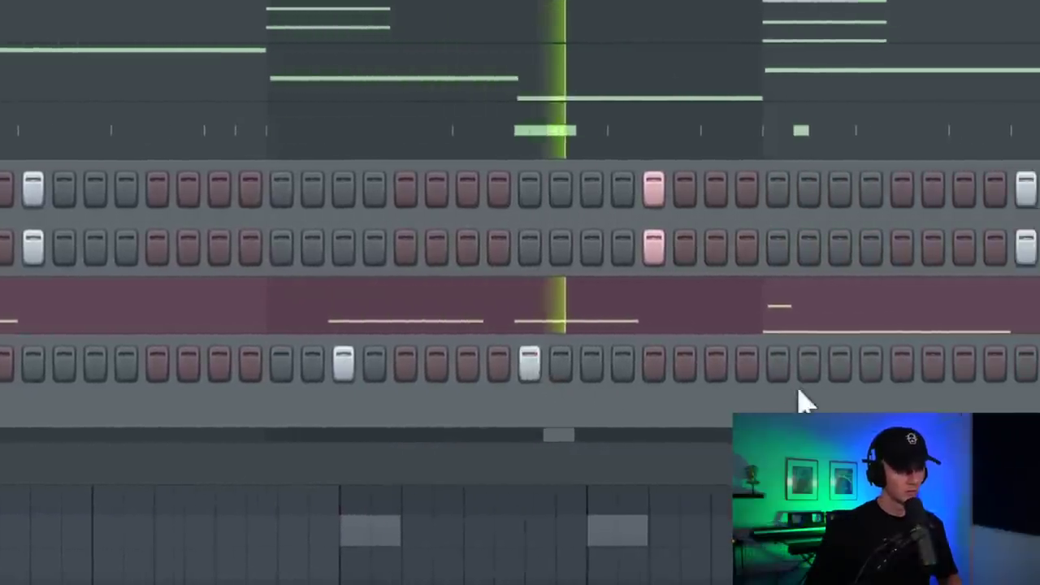
click(645, 363)
click(933, 360)
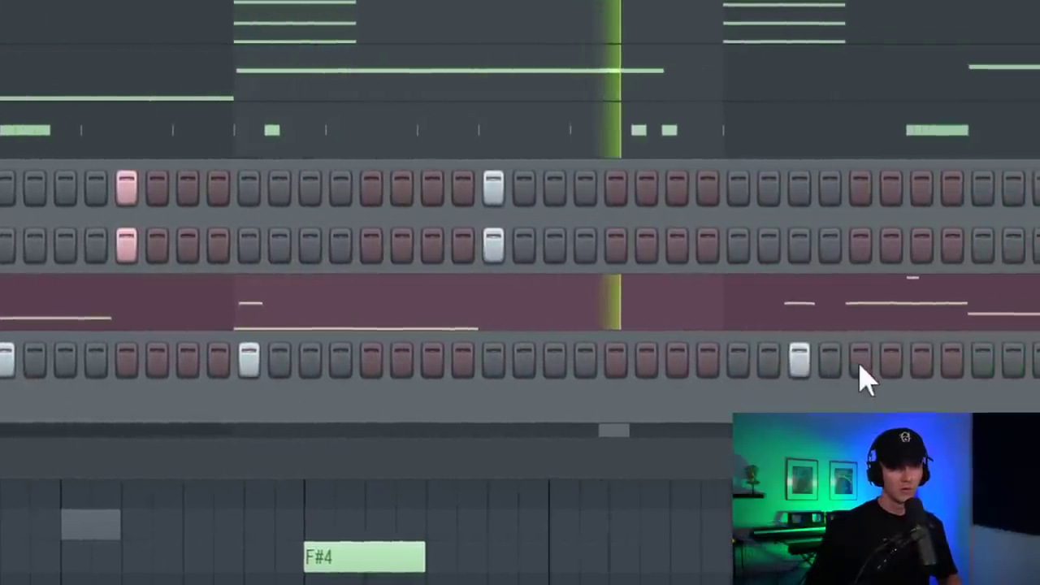
click(862, 365)
click(858, 364)
click(822, 360)
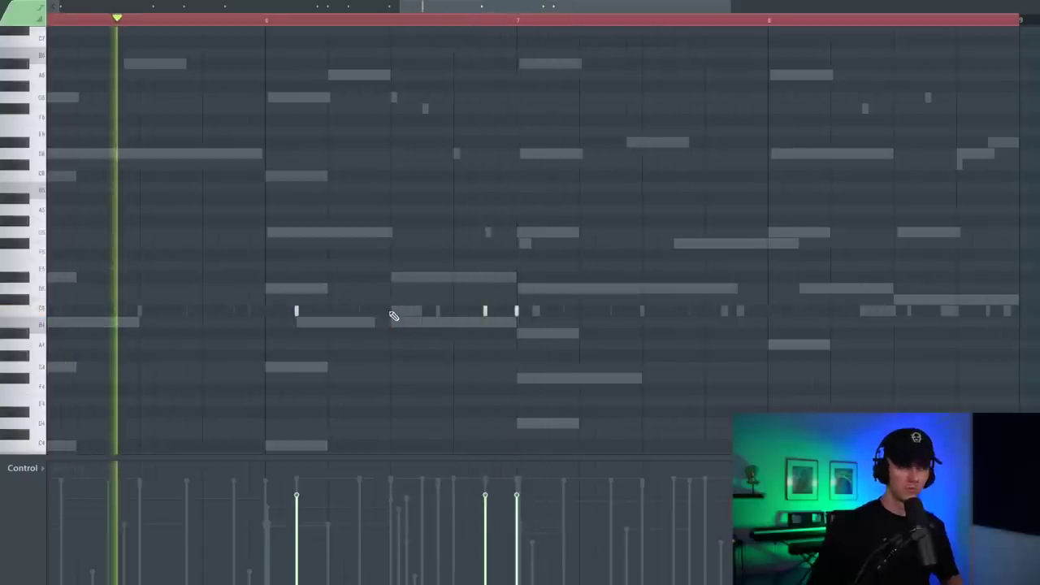
Narrow PanMan's stereo width to about 124.95°
scroll(393, 315, down, 3)
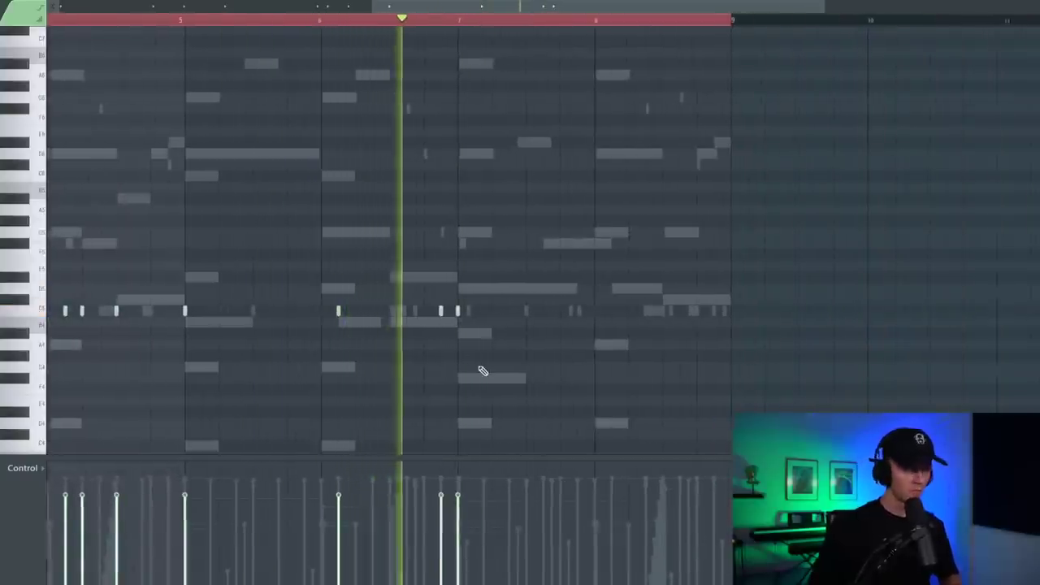
scroll(490, 363, up, 2)
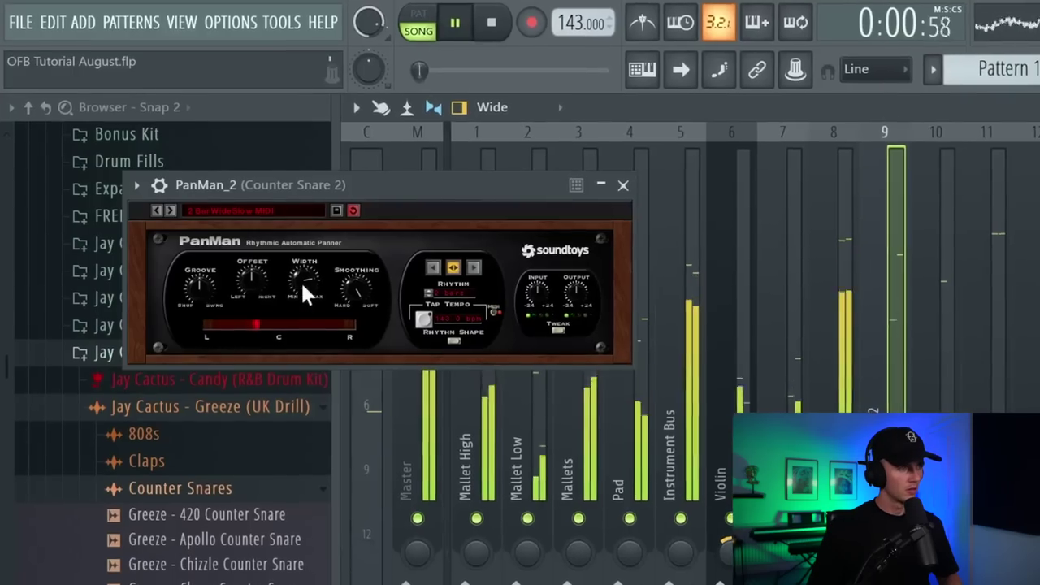
drag(300, 281, 326, 298)
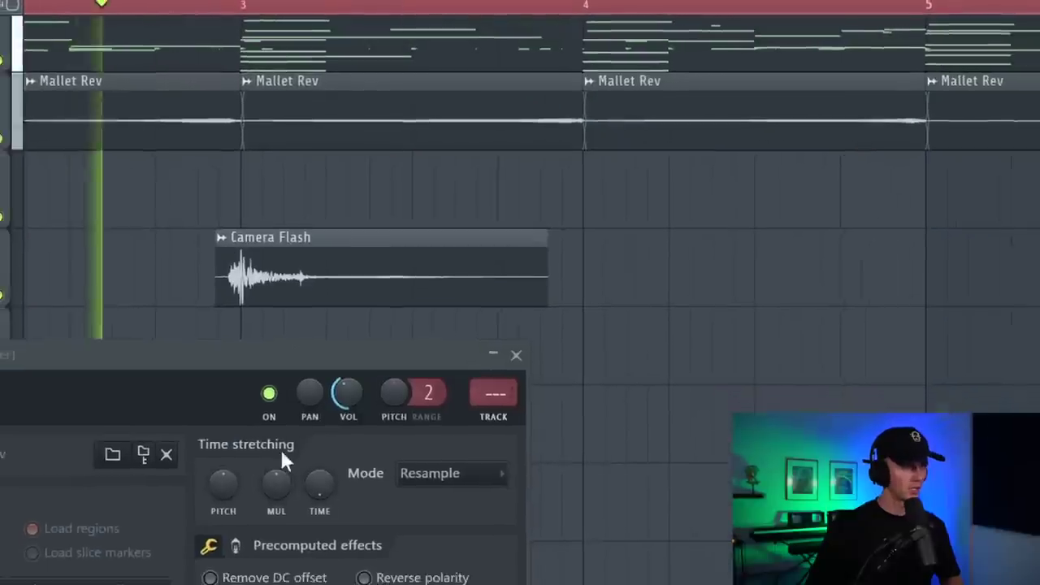
Copy the Camera Flash clip onto Track 5 and make it unique as Camera Flash #2
click(466, 250)
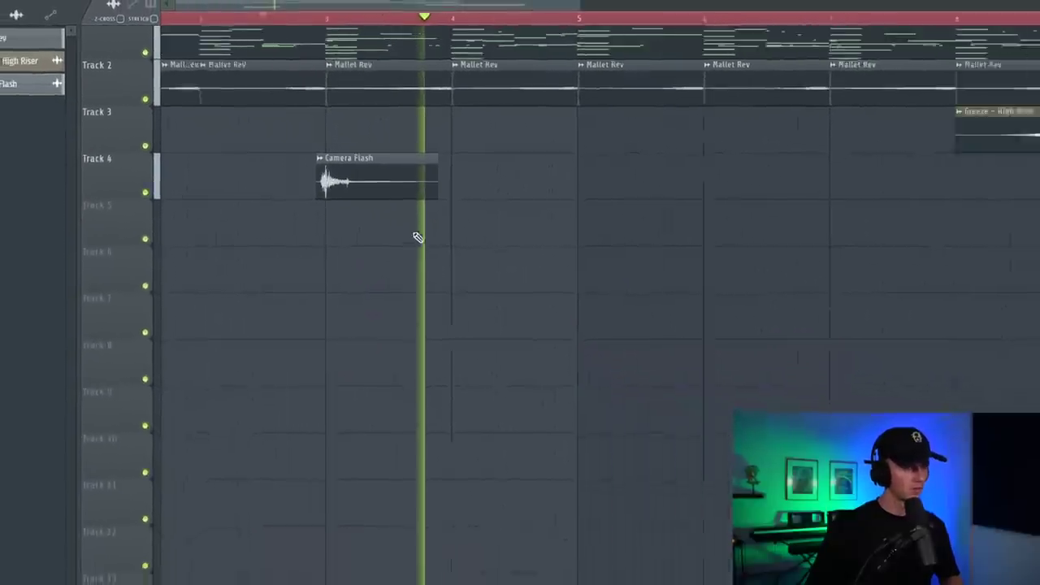
click(272, 234)
click(264, 224)
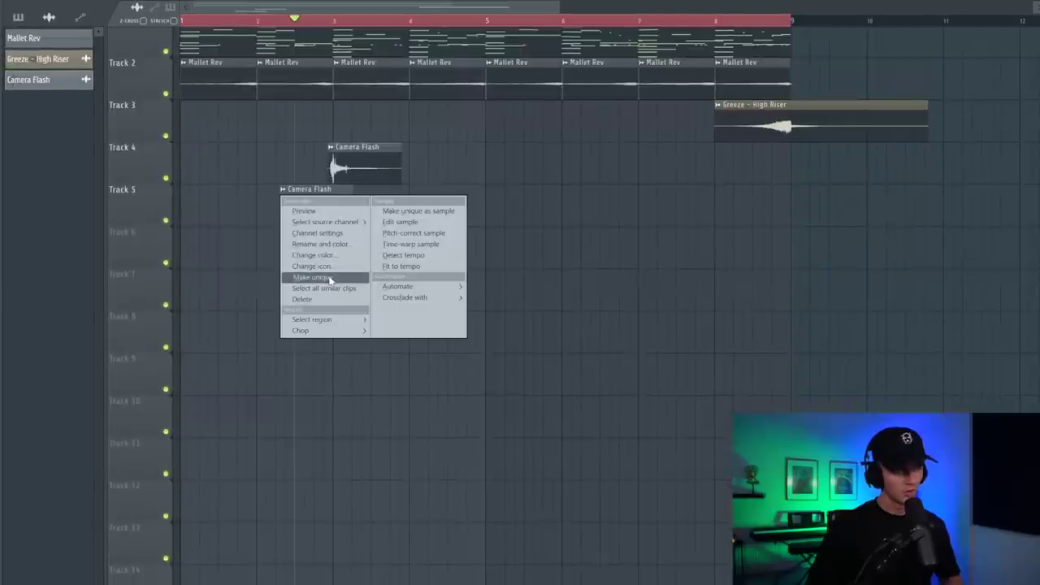
click(312, 277)
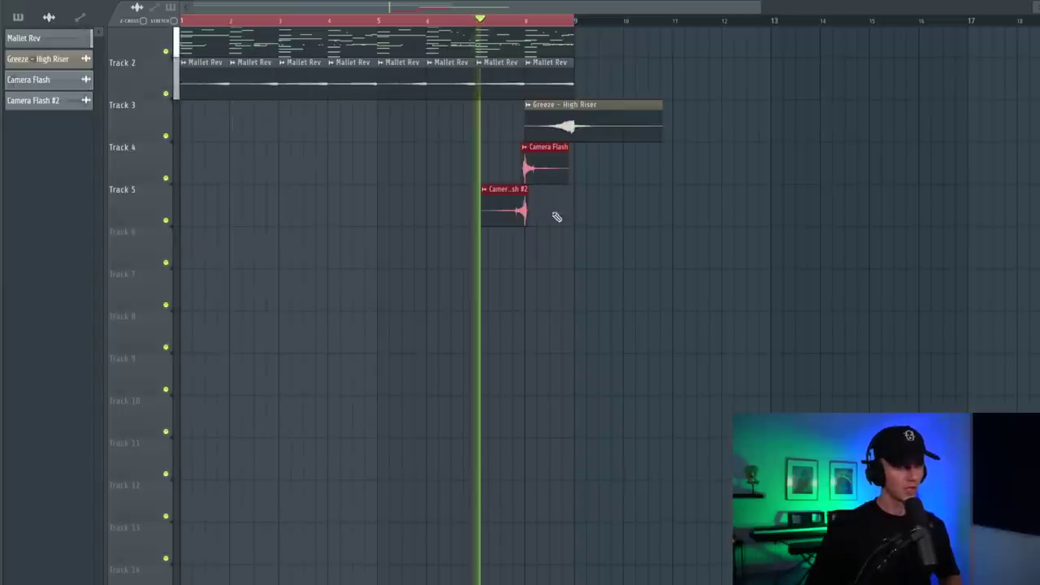
scroll(513, 360, up, 5)
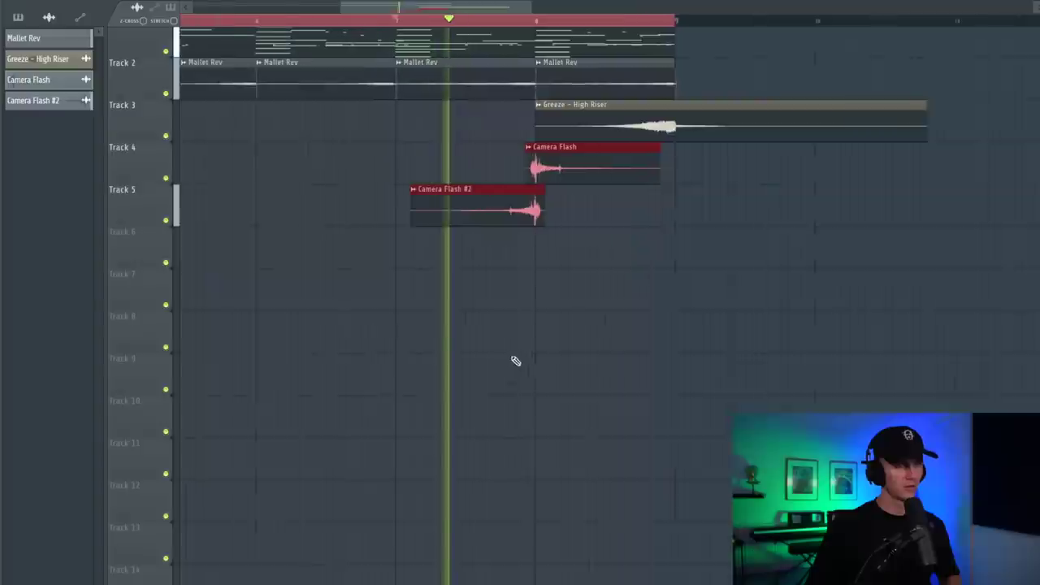
Open the Greeze - Stomp Bounce sample's settings window
scroll(552, 302, down, 4)
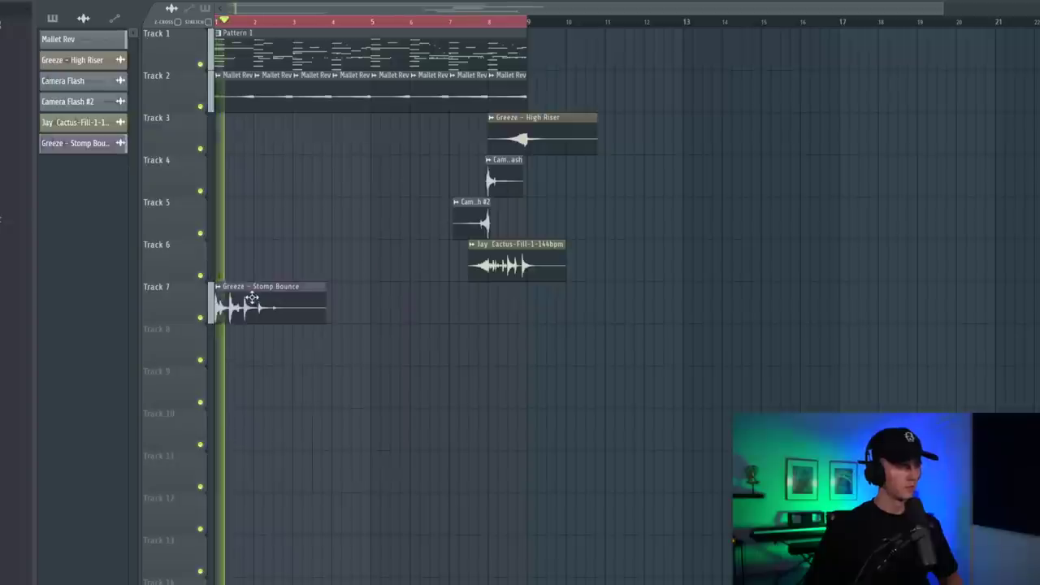
double_click(252, 299)
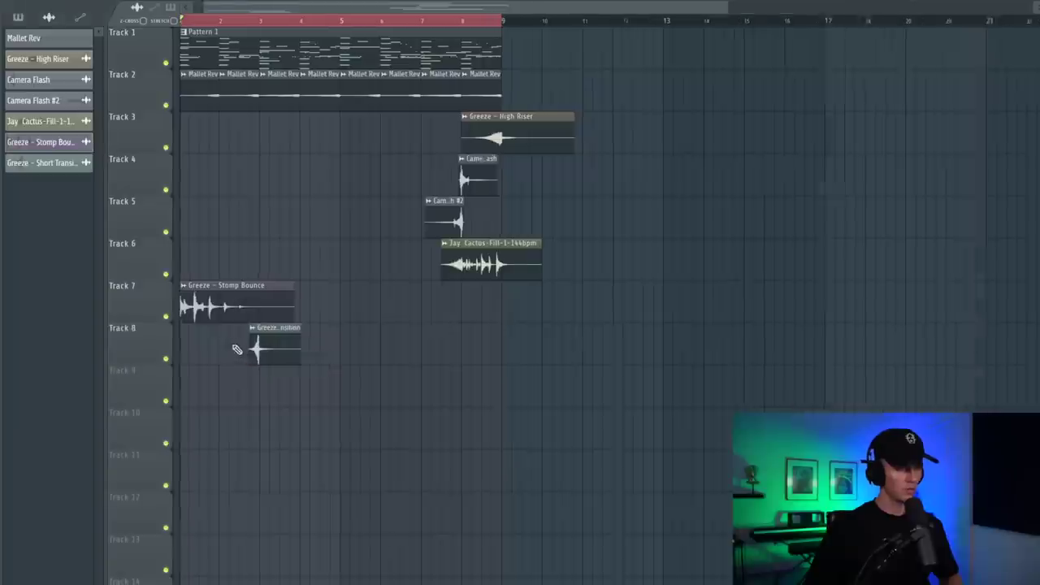
Bring up the Short Transition mixer track's options menu, then dismiss it
scroll(317, 338, up, 3)
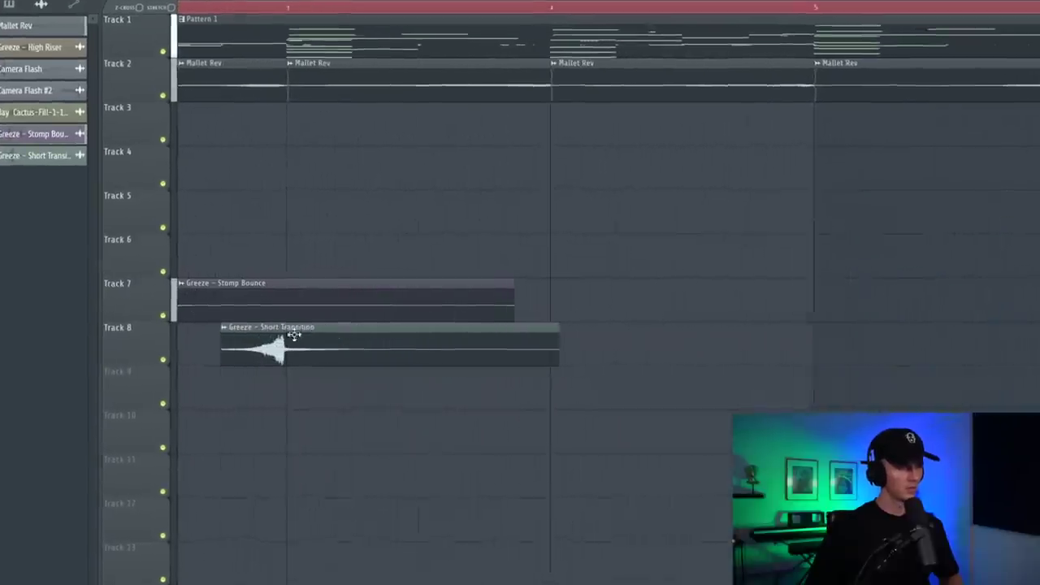
scroll(294, 335, down, 4)
scroll(295, 341, up, 3)
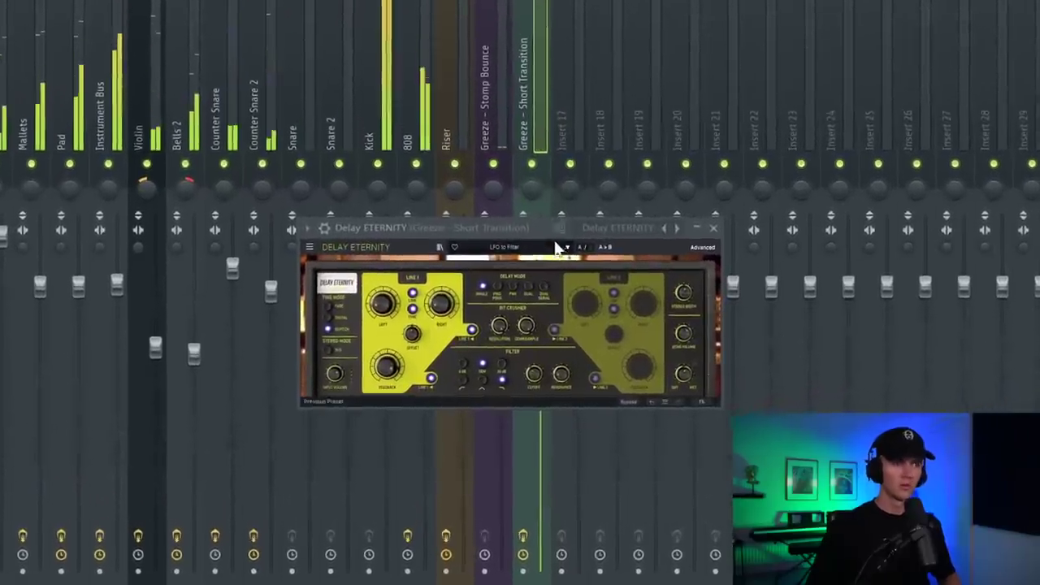
right_click(568, 183)
key(Escape)
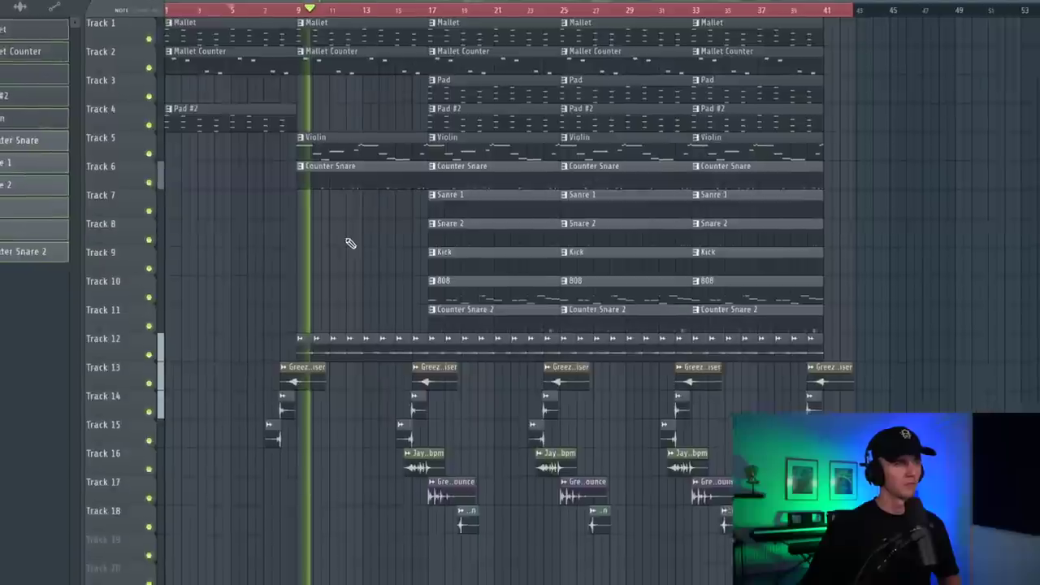
Set a loop over bars 9–17 on the playlist ruler
drag(298, 10, 415, 12)
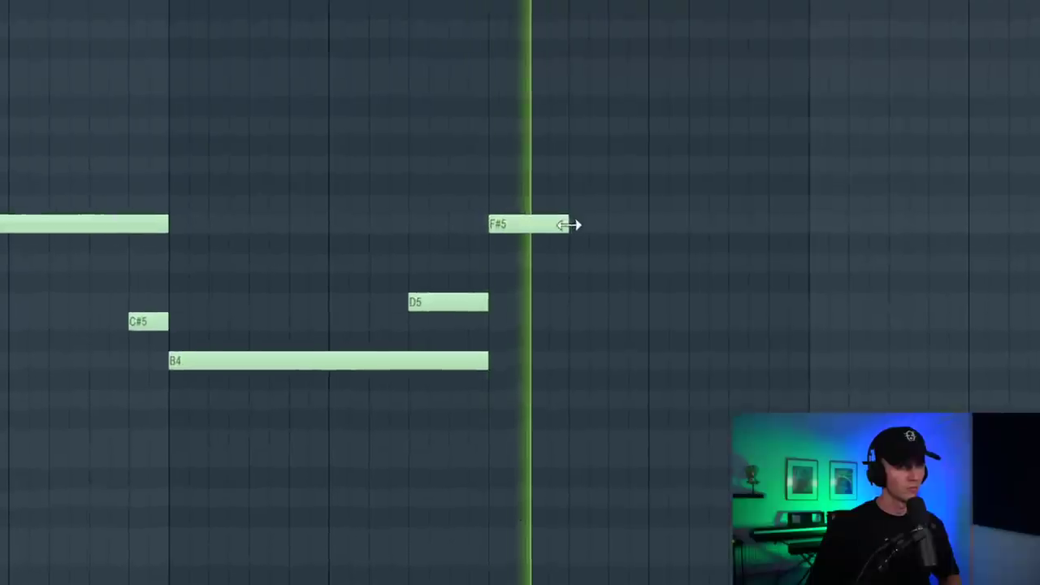
Lengthen the F#5 note and add a short F#5 accent after the playhead
drag(569, 225, 809, 225)
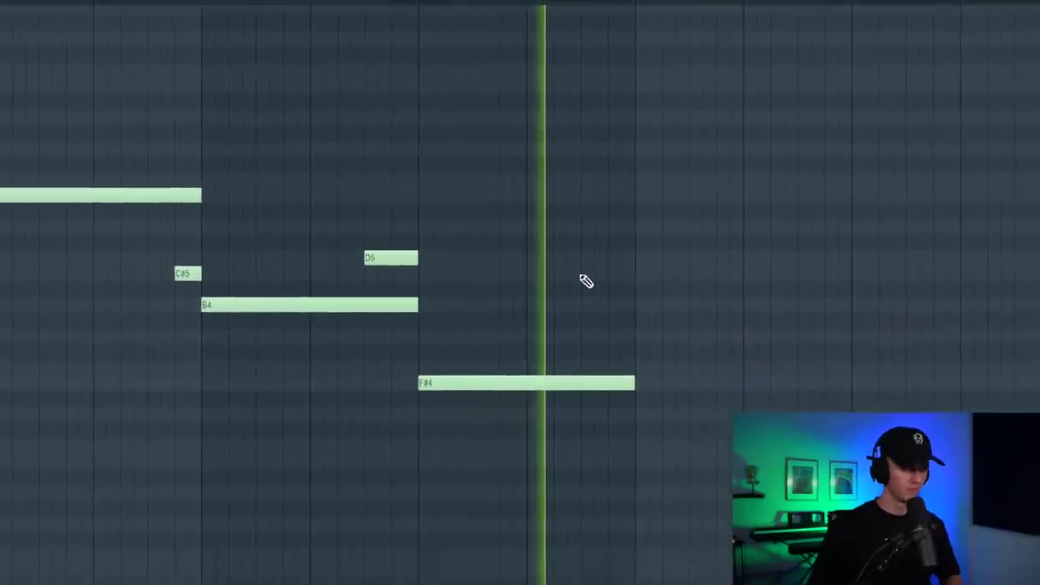
click(539, 195)
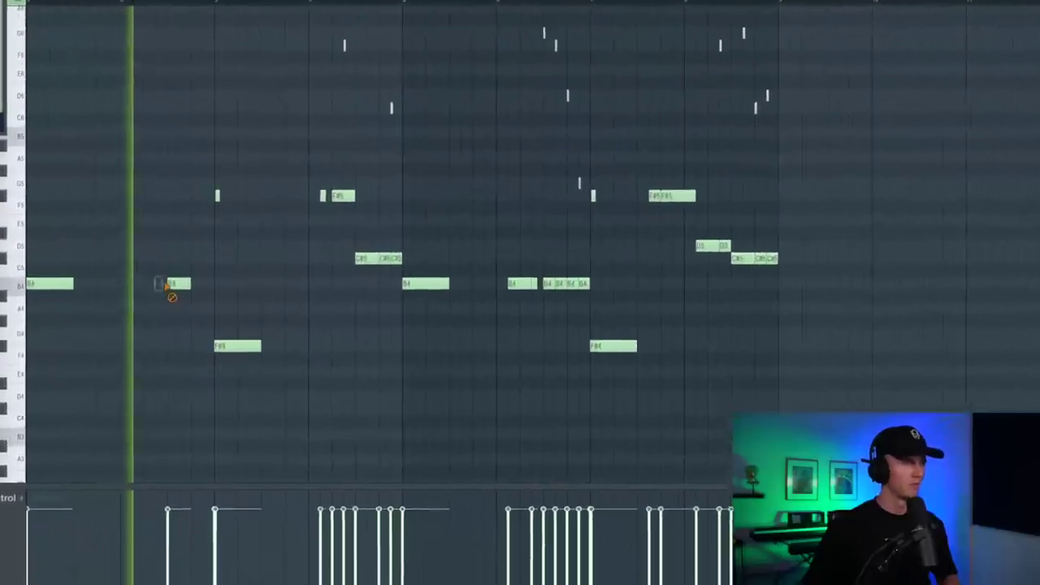
Scroll through the view to review the Sub Bass melody
ctrl+scroll(201, 321, up, 2)
ctrl+scroll(234, 309, down, 3)
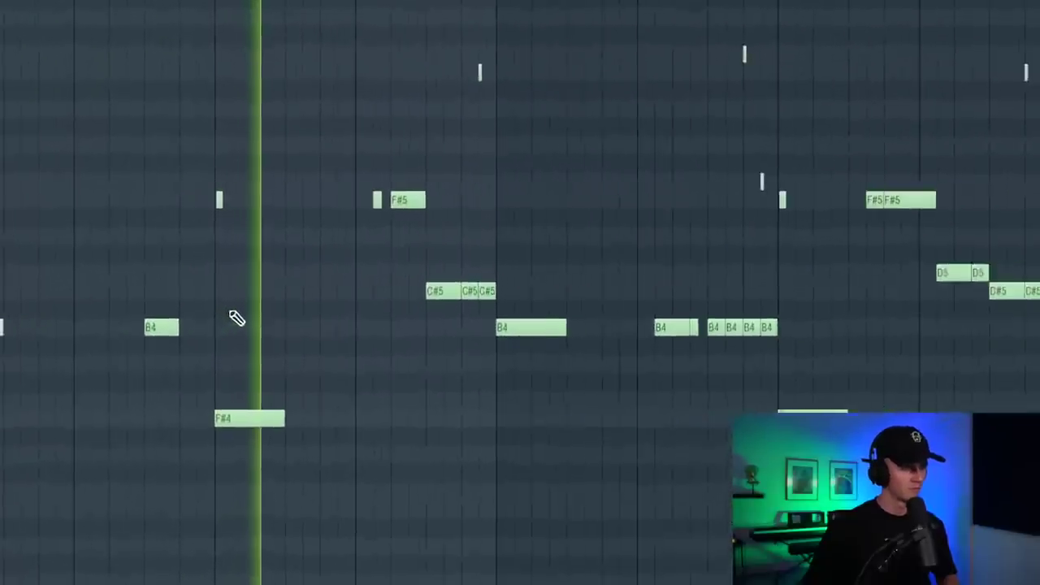
ctrl+scroll(311, 339, up, 1)
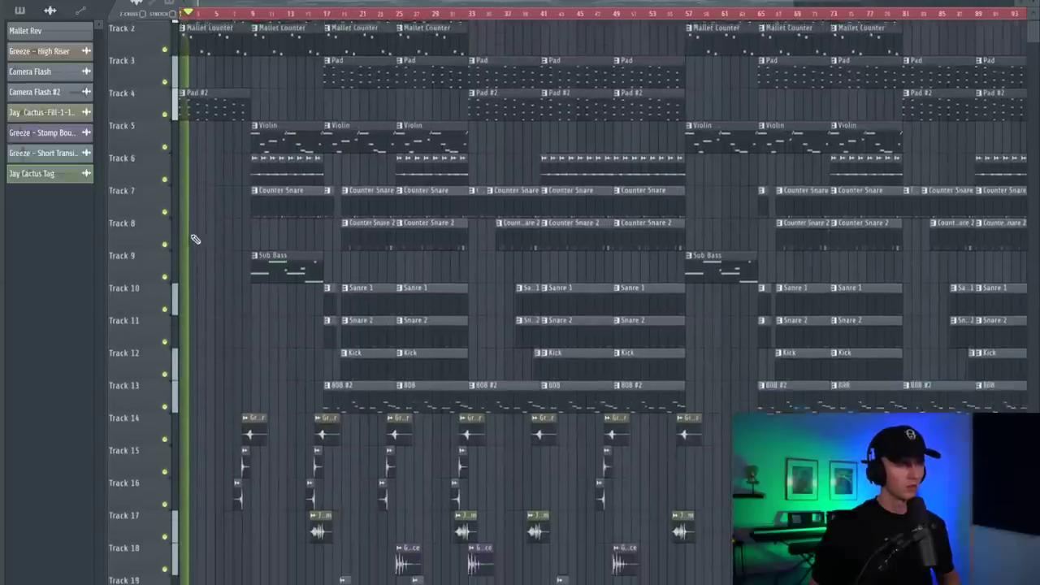
scroll(195, 240, down, 1)
Scroll through the Browser to locate the Jay Cactus Tag sample
scroll(218, 540, up, 4)
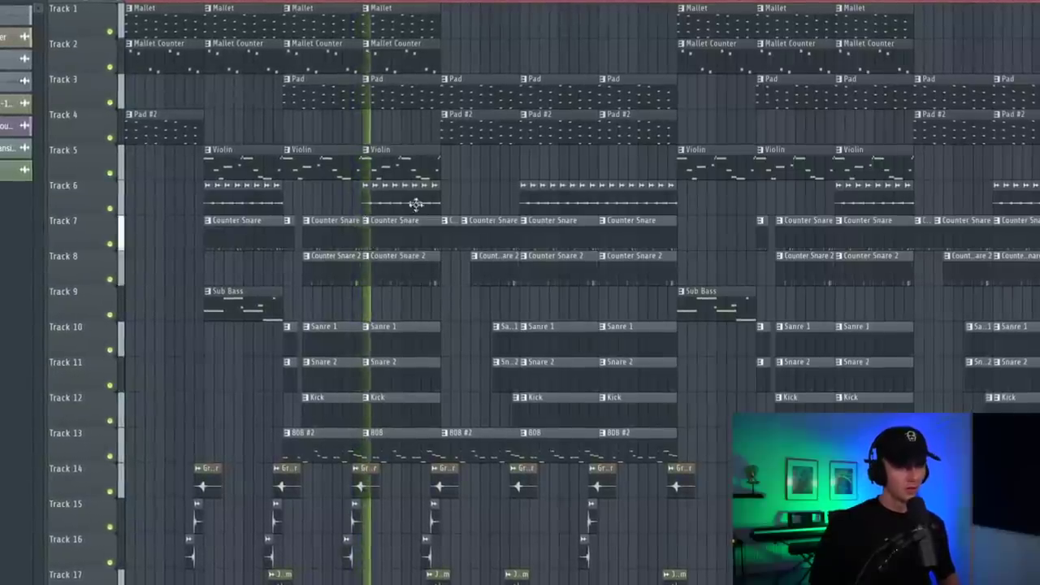
scroll(415, 203, up, 2)
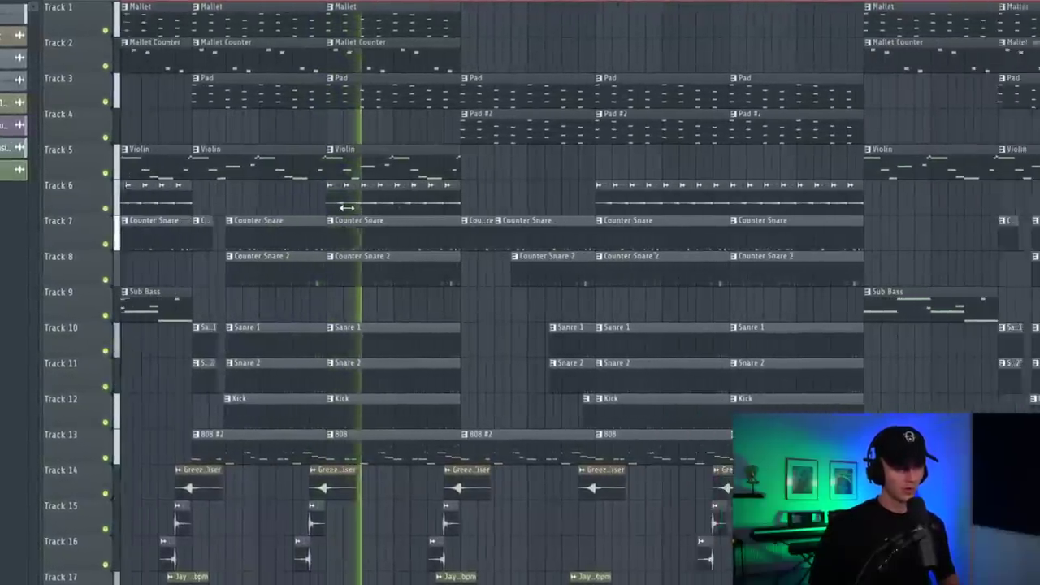
scroll(347, 208, down, 2)
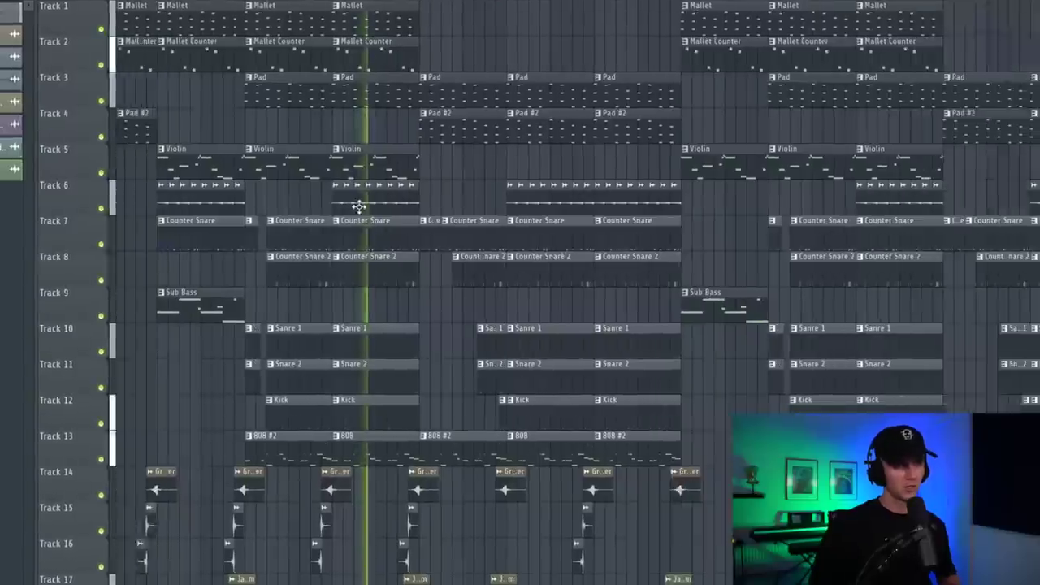
scroll(358, 206, down, 1)
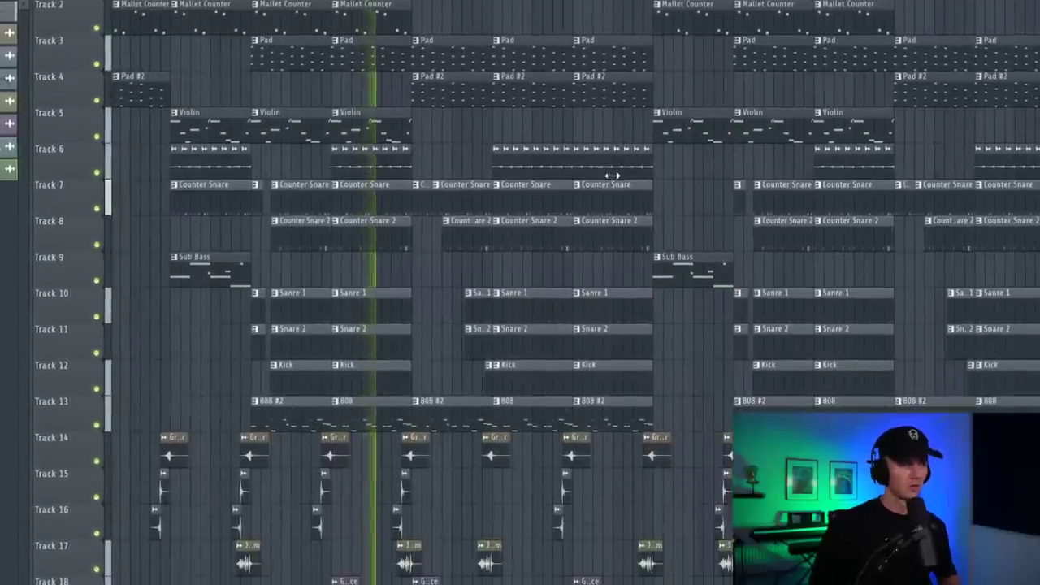
scroll(615, 172, down, 4)
scroll(611, 174, up, 4)
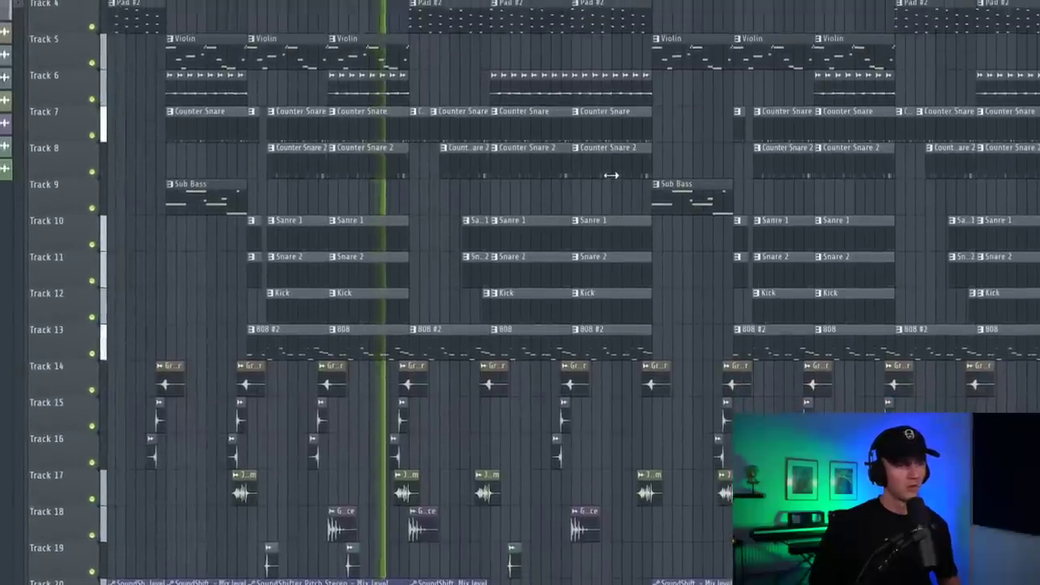
scroll(609, 175, down, 1)
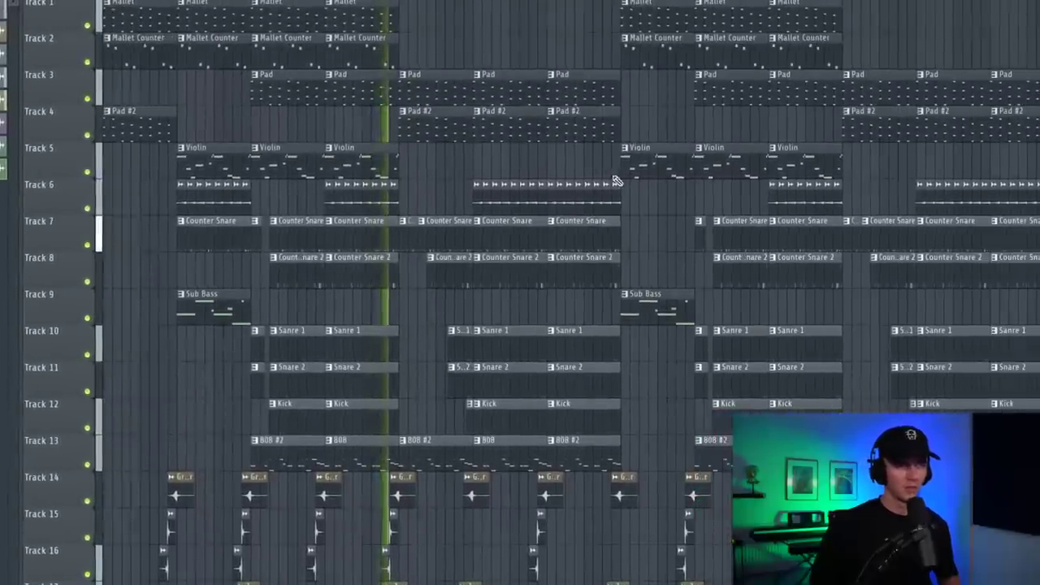
scroll(618, 174, down, 2)
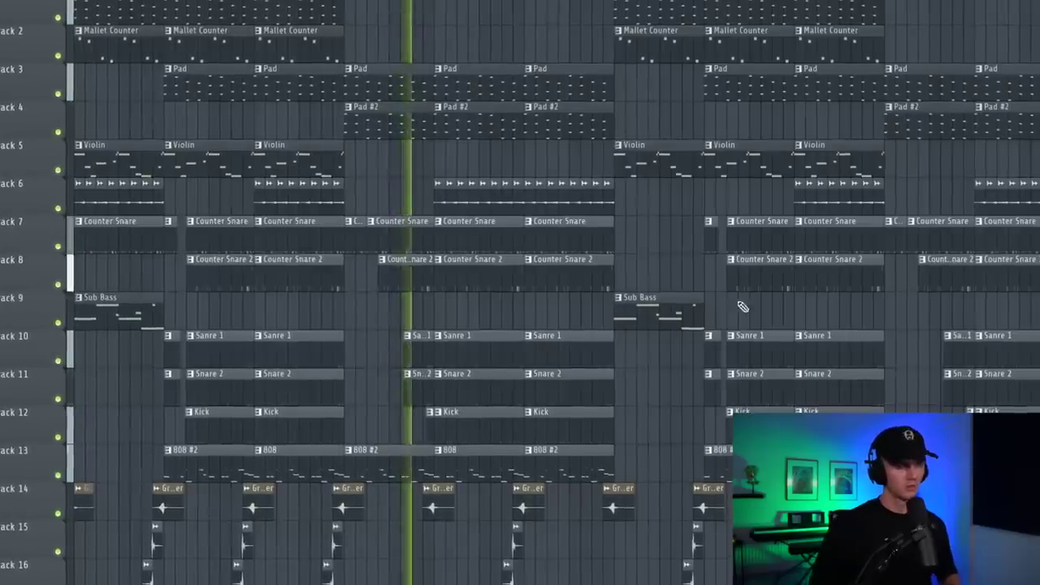
scroll(692, 373, up, 2)
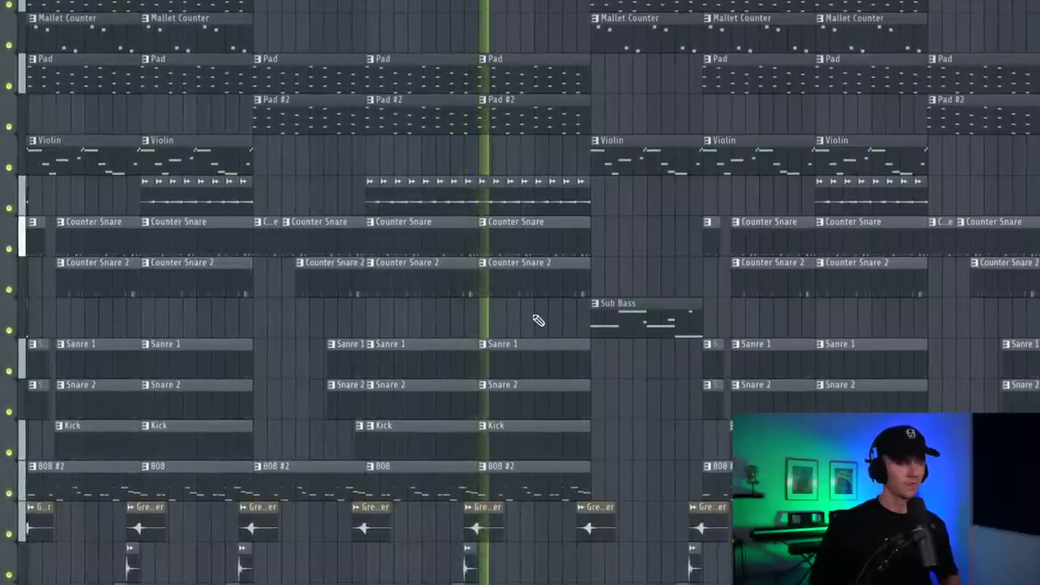
scroll(549, 330, up, 3)
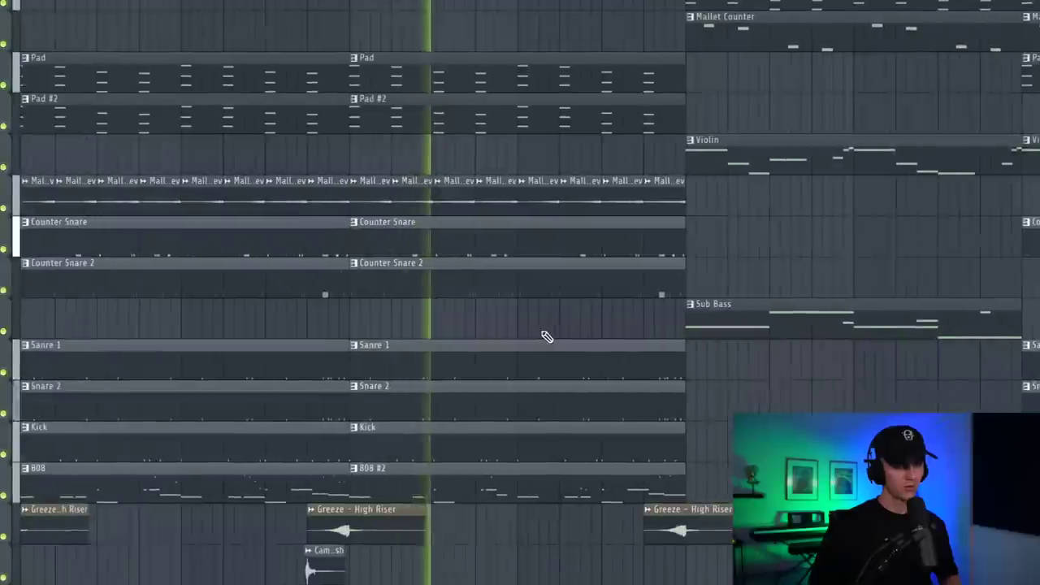
scroll(528, 466, up, 2)
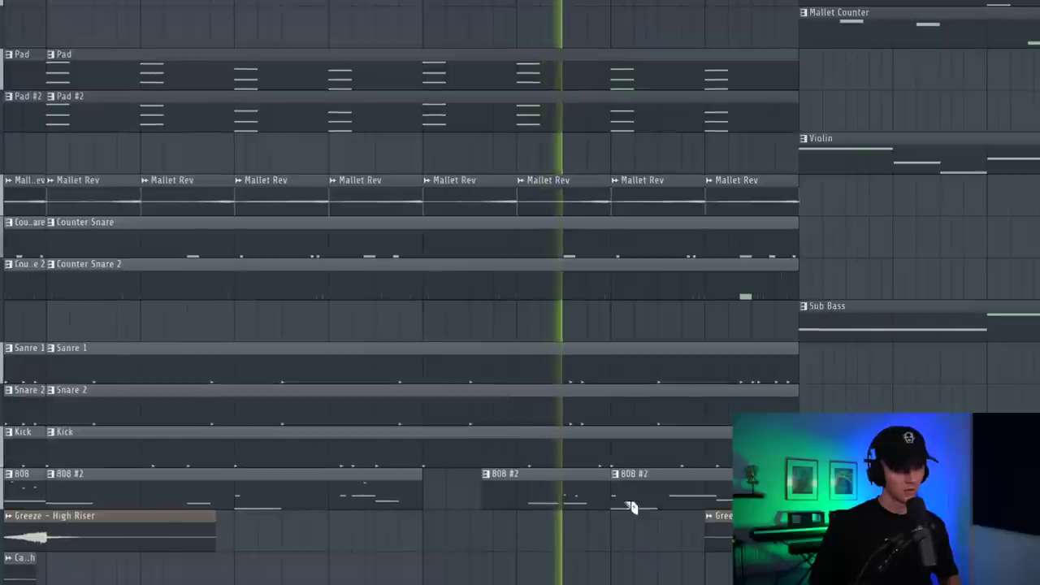
scroll(667, 510, down, 3)
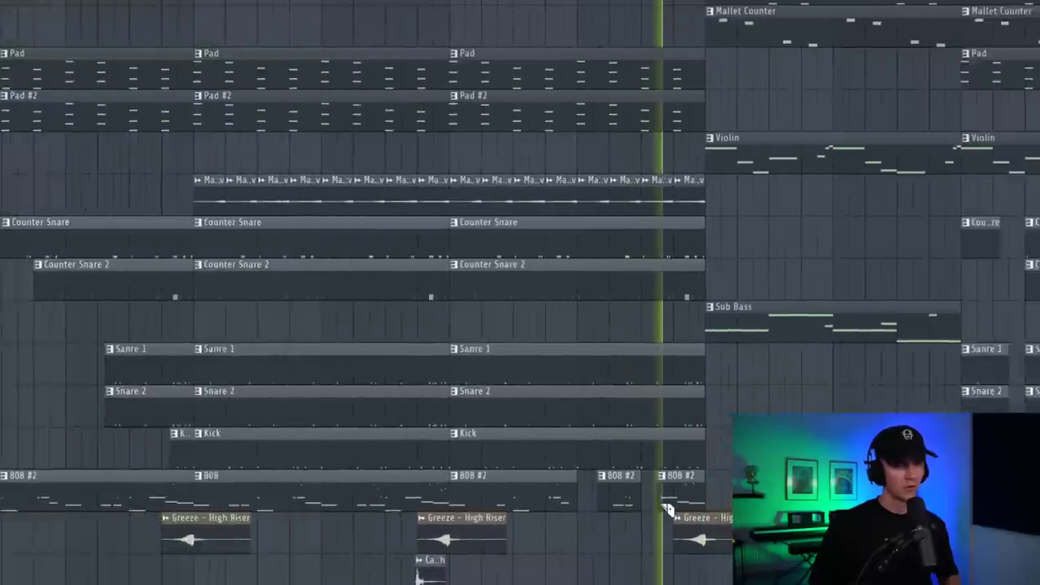
scroll(696, 476, down, 3)
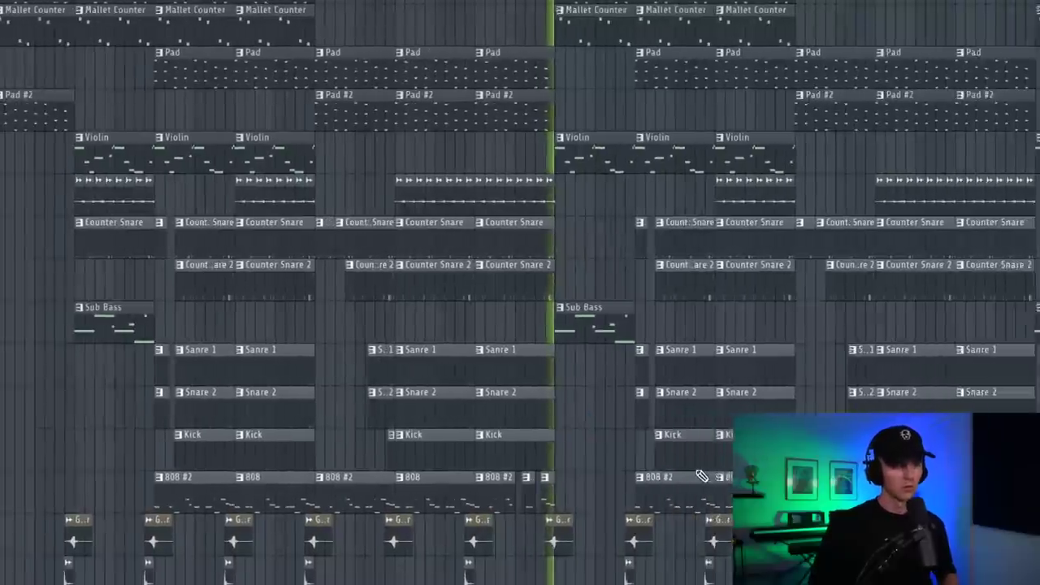